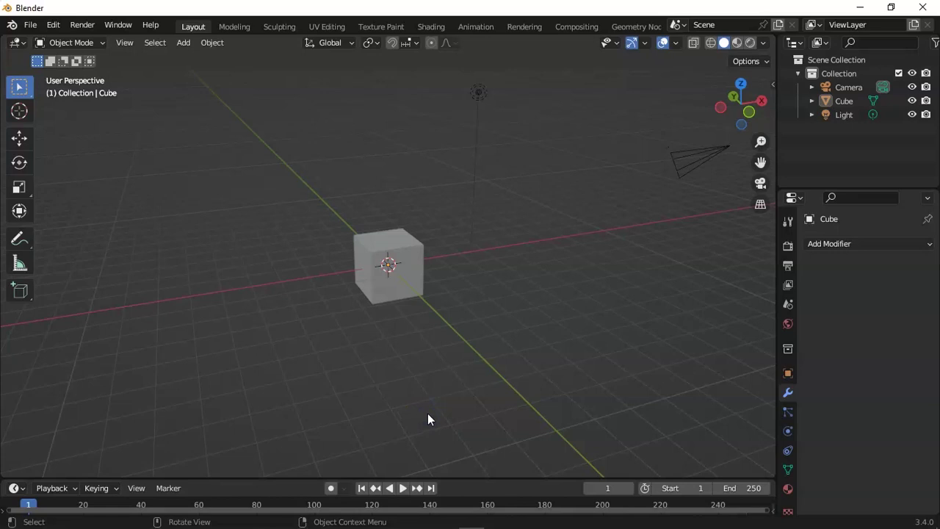
# Delete the camera and the light from the scene
pyautogui.click(839, 244)
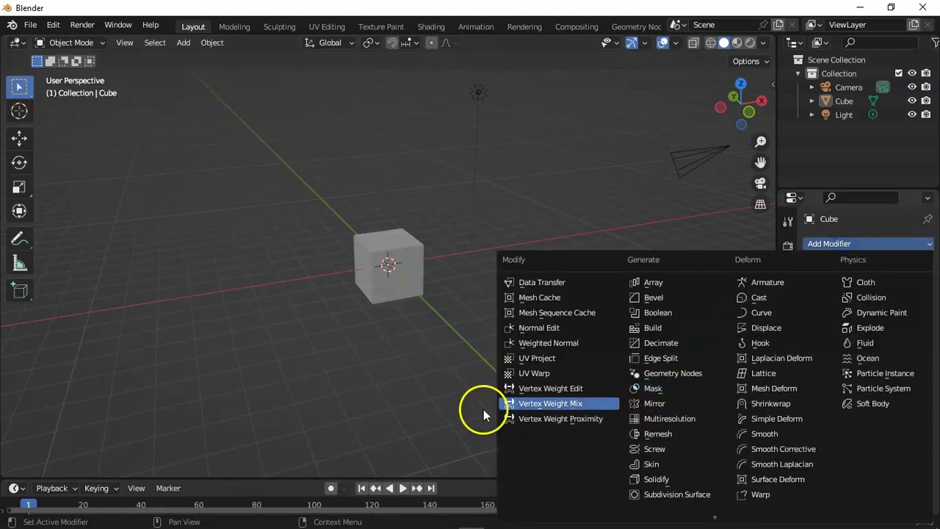
pyautogui.press('Escape')
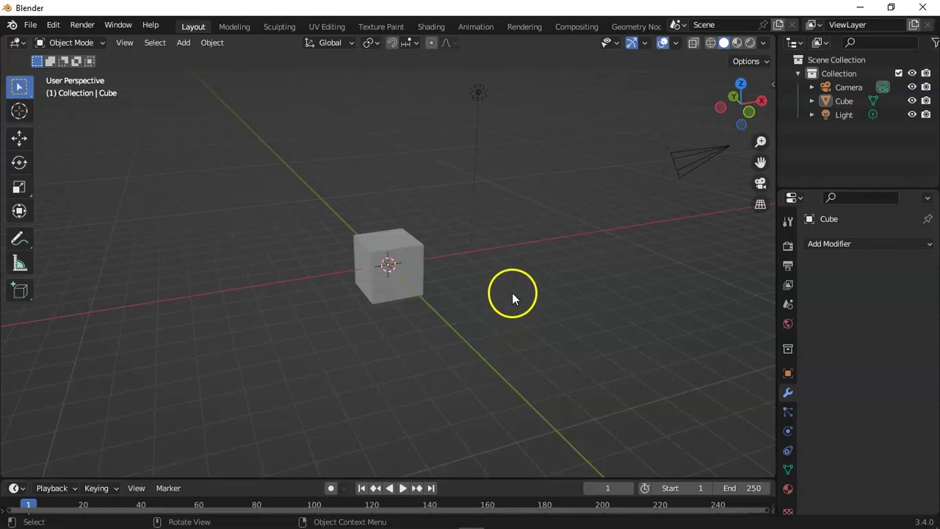
pyautogui.click(481, 103)
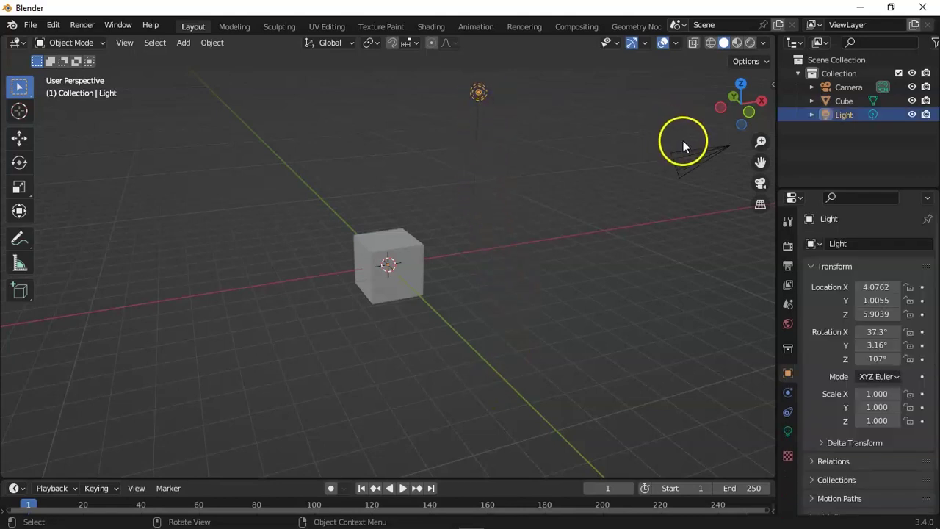
pyautogui.click(693, 157)
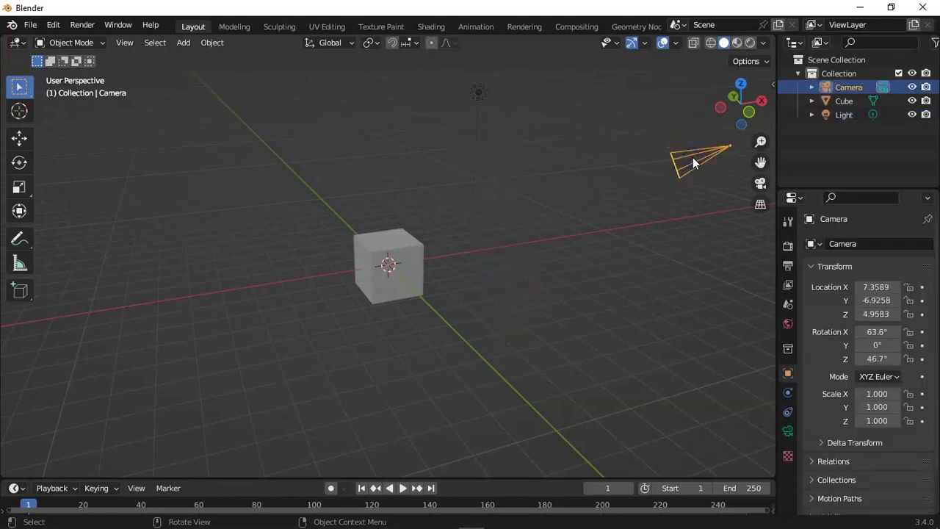
pyautogui.press('Delete')
pyautogui.click(481, 99)
pyautogui.press('Delete')
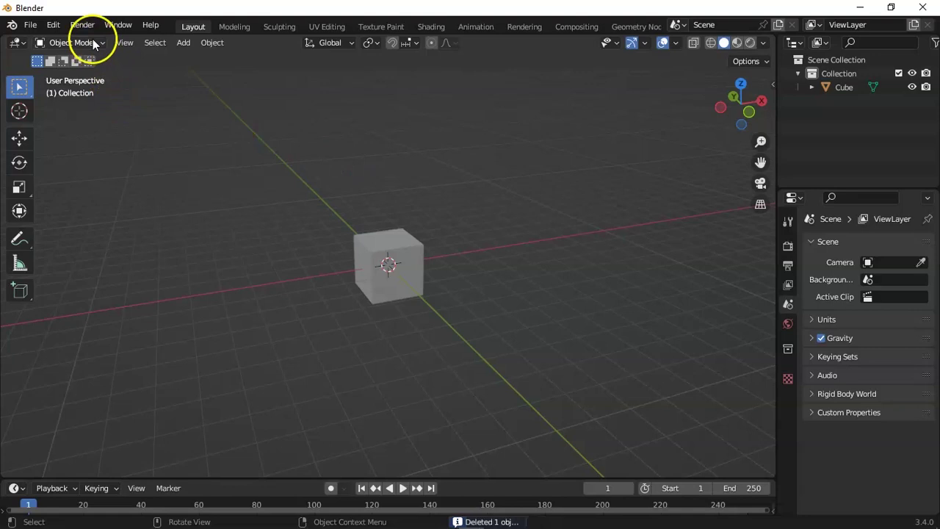
# Select the cube, now the only object left
pyautogui.click(92, 43)
pyautogui.click(325, 152)
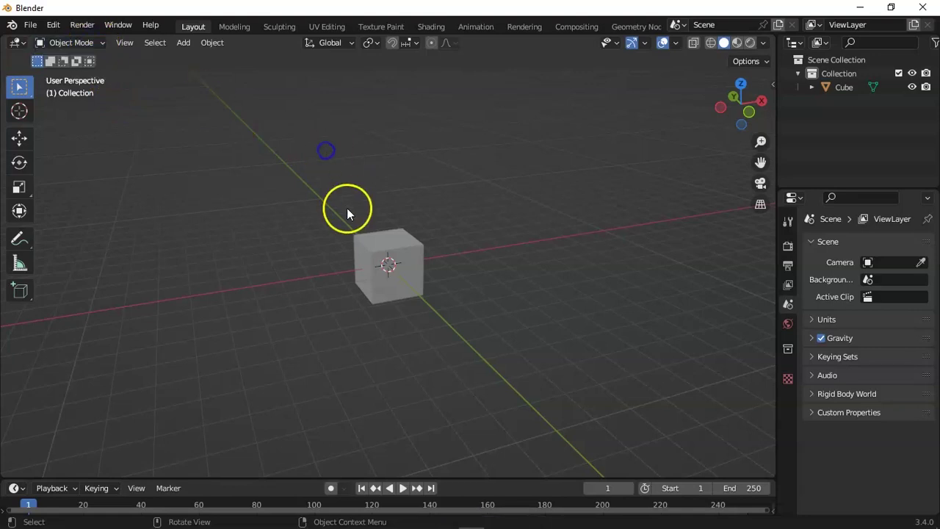
pyautogui.click(362, 244)
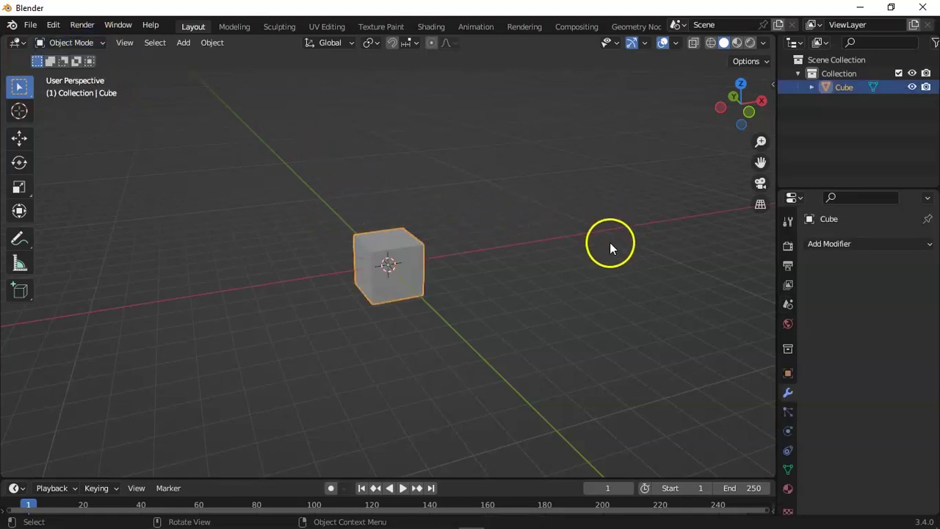
# Add a Subdivision Surface modifier at viewport level 6 and apply it to the cube
pyautogui.click(853, 241)
pyautogui.click(924, 246)
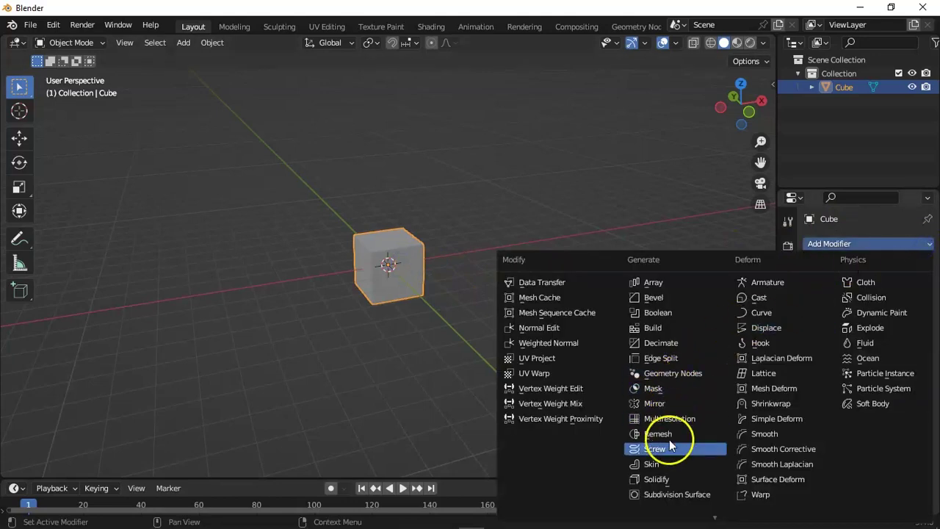
pyautogui.click(675, 495)
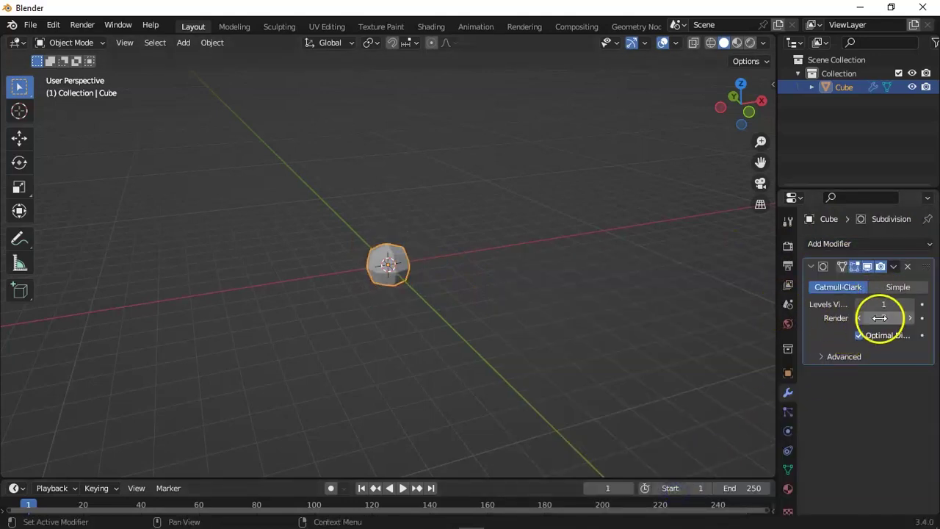
pyautogui.click(910, 305)
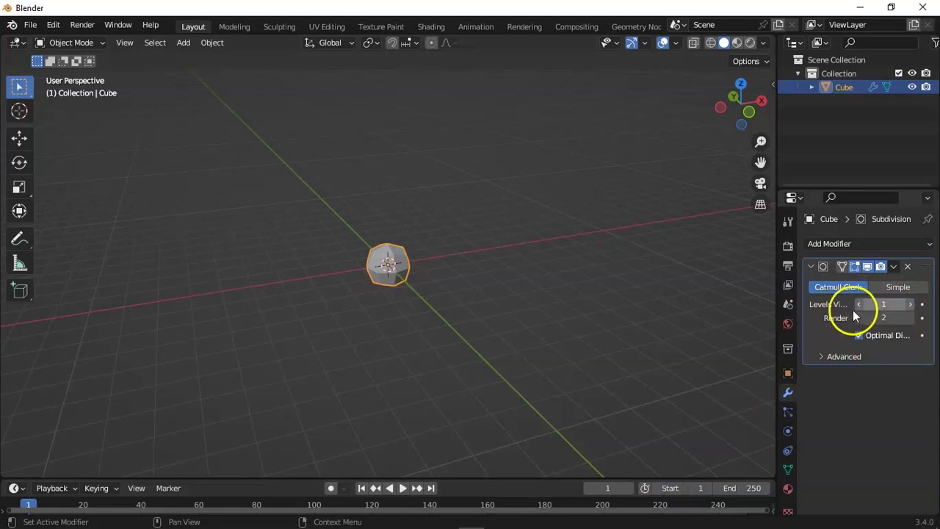
pyautogui.click(910, 305)
pyautogui.click(909, 305)
pyautogui.click(910, 305)
pyautogui.click(910, 305)
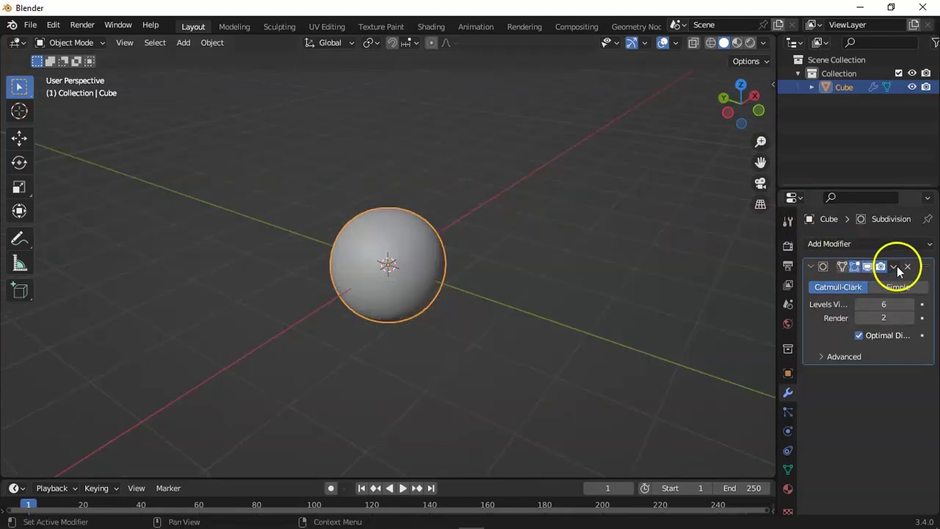
pyautogui.click(894, 267)
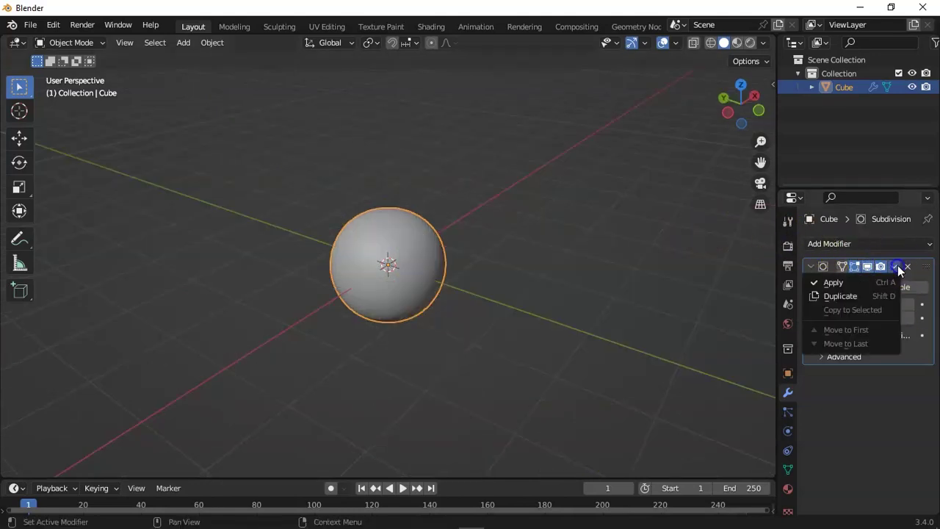
pyautogui.click(854, 280)
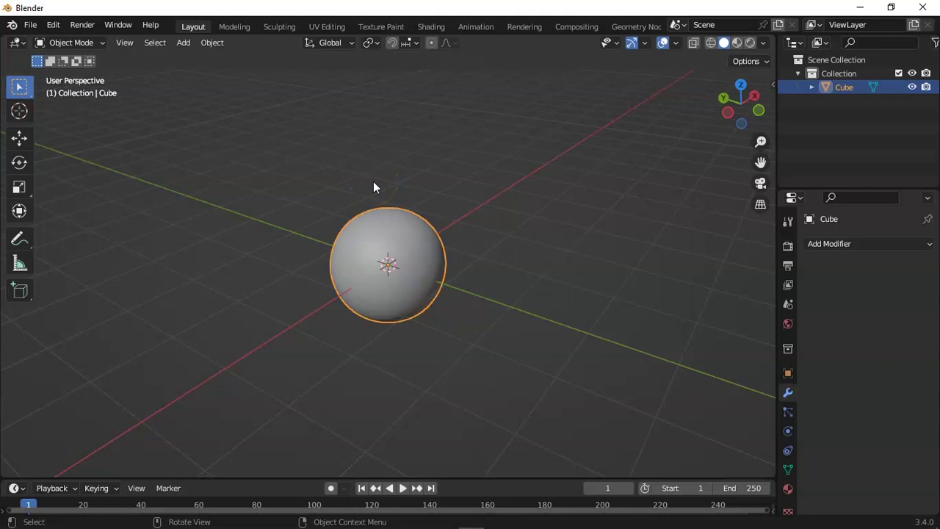
# Switch the sphere to Edit Mode, clear the vertex selection and zoom in on it
pyautogui.click(84, 41)
pyautogui.click(80, 70)
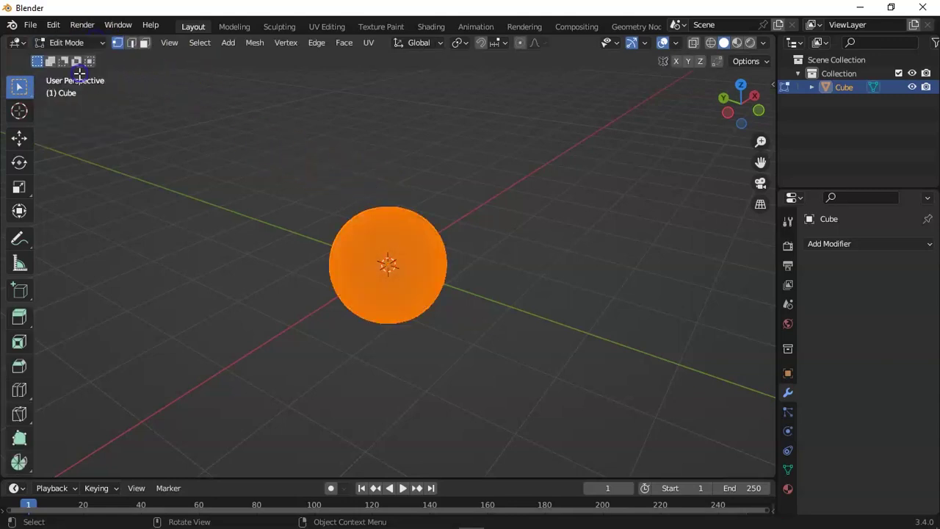
pyautogui.click(436, 265)
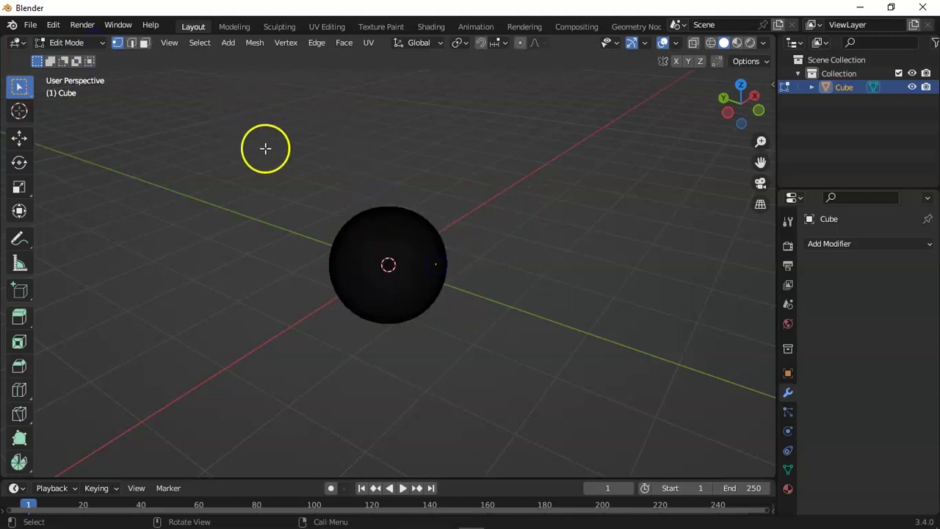
pyautogui.press('c')
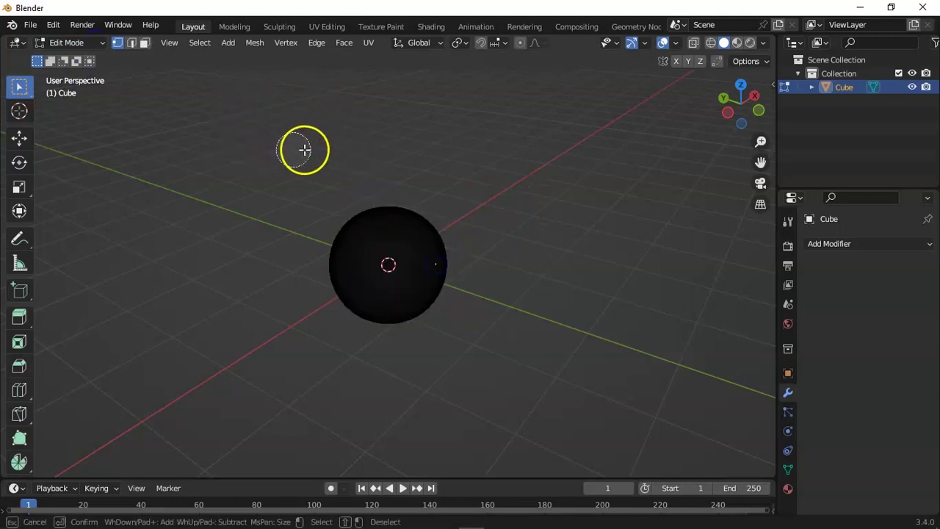
pyautogui.click(762, 134)
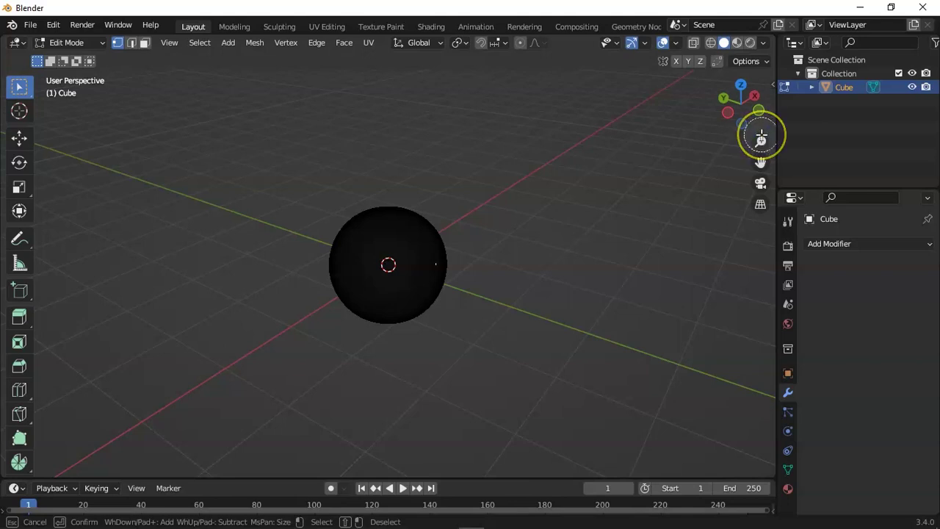
pyautogui.rightClick(498, 241)
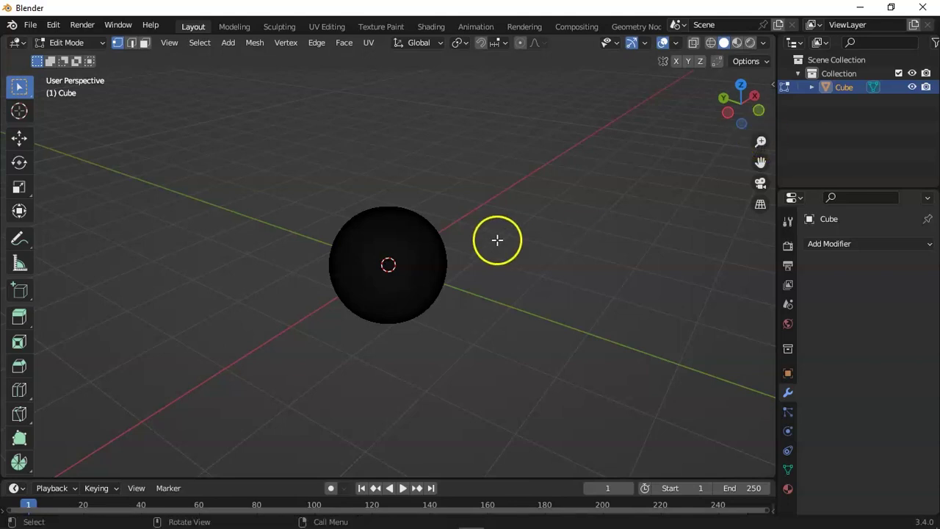
pyautogui.click(406, 236)
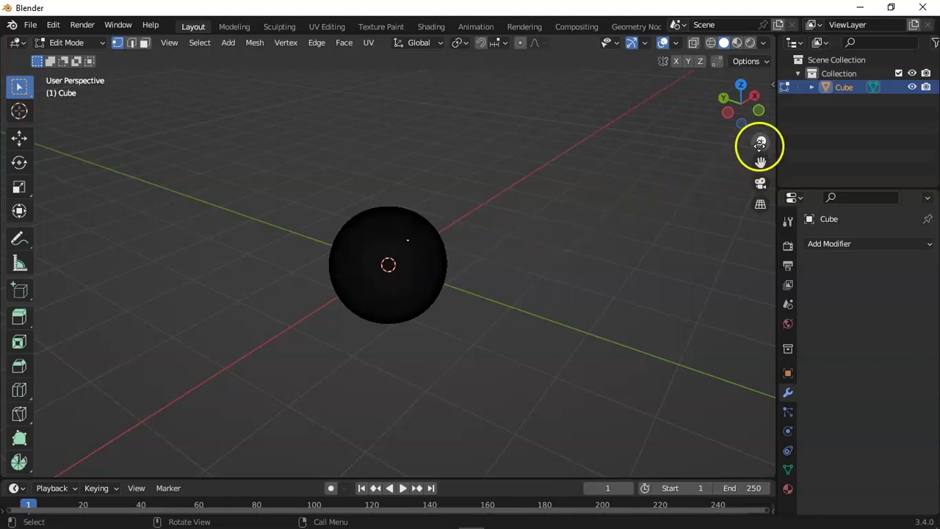
pyautogui.moveTo(760, 141); pyautogui.dragTo(756, 74)
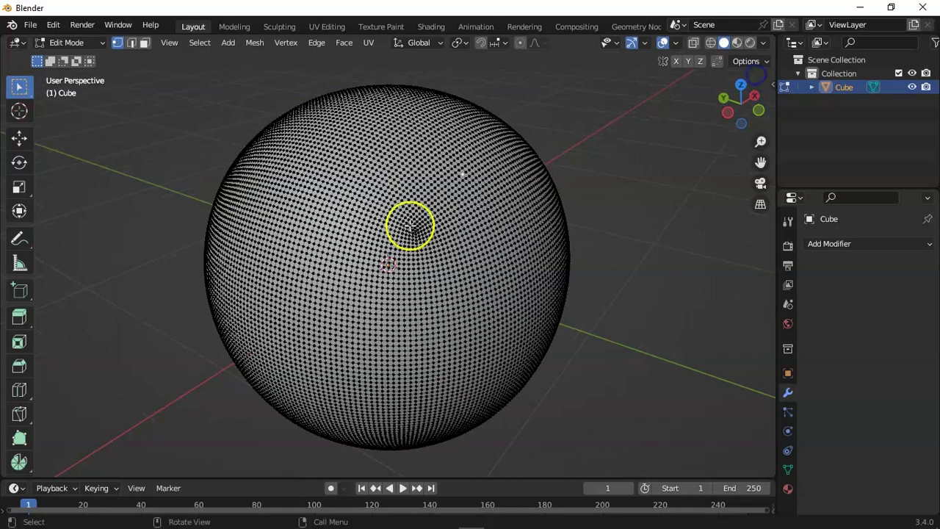
pyautogui.moveTo(766, 110); pyautogui.dragTo(754, 108)
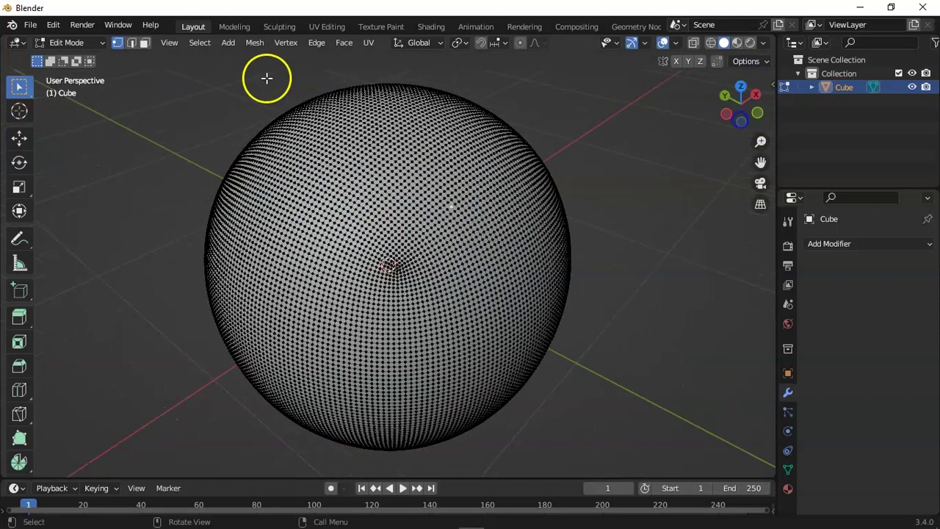
# Circle-select a vertex patch on the sphere's top and grow it with Ctrl+Numpad+
pyautogui.press('c')
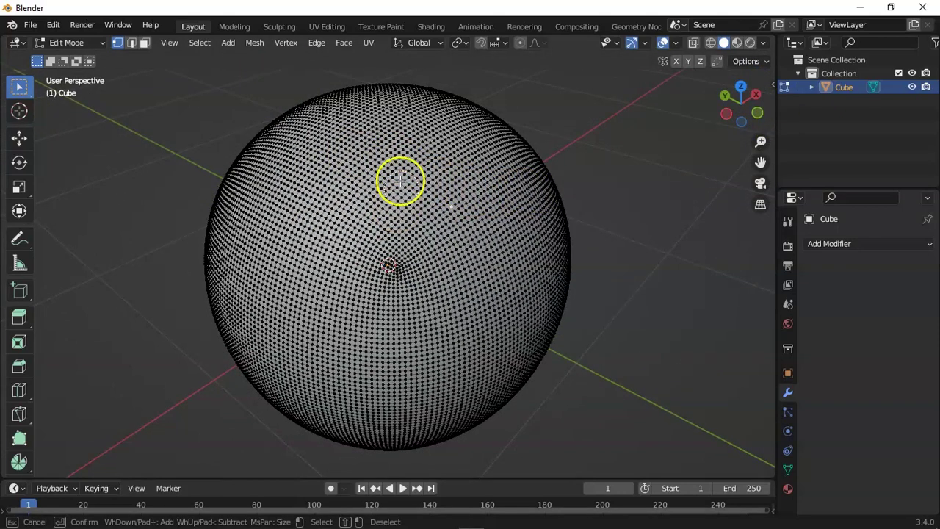
pyautogui.scroll(5, 399, 183)
pyautogui.moveTo(393, 180)
pyautogui.mouseDown()
pyautogui.moveTo(338, 243)
pyautogui.moveTo(397, 222)
pyautogui.moveTo(359, 221)
pyautogui.moveTo(407, 185)
pyautogui.moveTo(346, 233)
pyautogui.moveTo(360, 203)
pyautogui.moveTo(340, 210)
pyautogui.moveTo(336, 260)
pyautogui.moveTo(421, 253)
pyautogui.moveTo(431, 191)
pyautogui.moveTo(447, 260)
pyautogui.moveTo(392, 289)
pyautogui.moveTo(333, 283)
pyautogui.mouseUp()
pyautogui.press('ctrl+KP_Add')
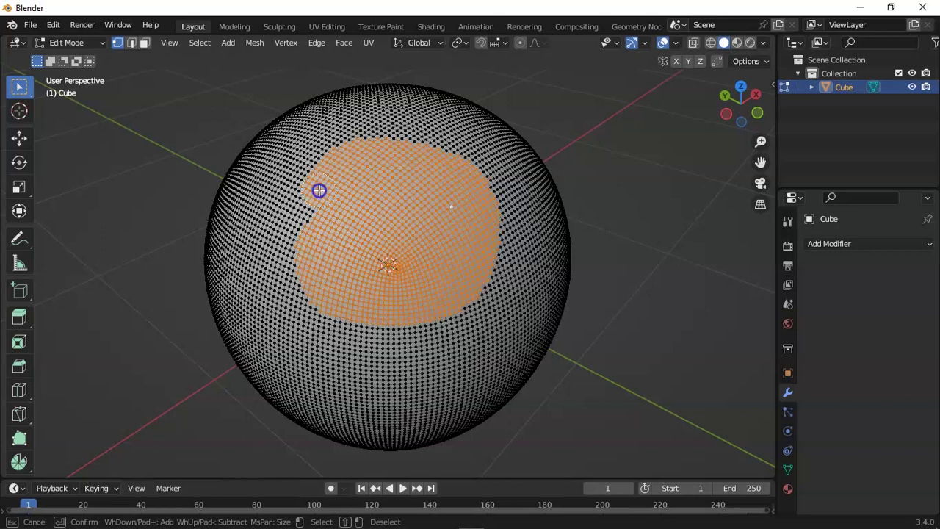
pyautogui.moveTo(307, 239)
pyautogui.mouseDown()
pyautogui.moveTo(305, 275)
pyautogui.moveTo(428, 231)
pyautogui.mouseUp()
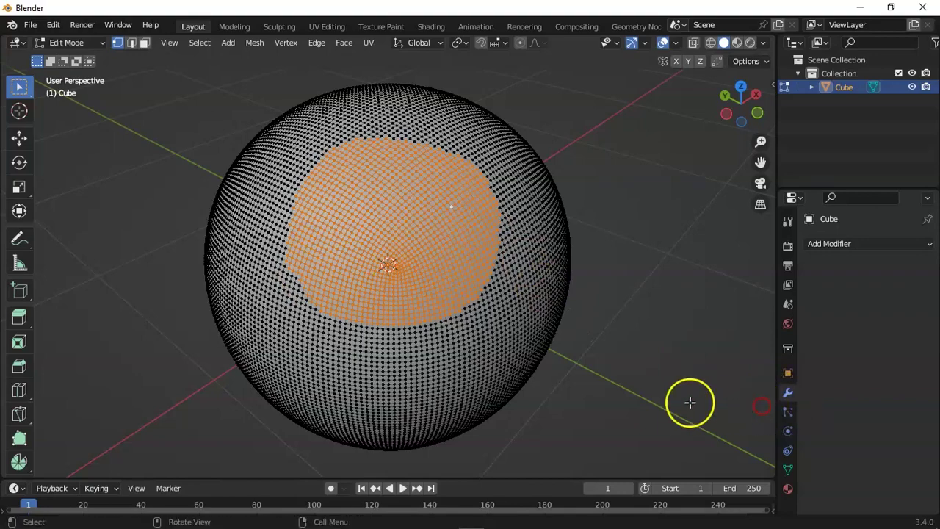
pyautogui.rightClick(728, 125)
pyautogui.moveTo(728, 125)
pyautogui.mouseDown()
pyautogui.moveTo(738, 110)
pyautogui.moveTo(738, 138)
pyautogui.mouseUp()
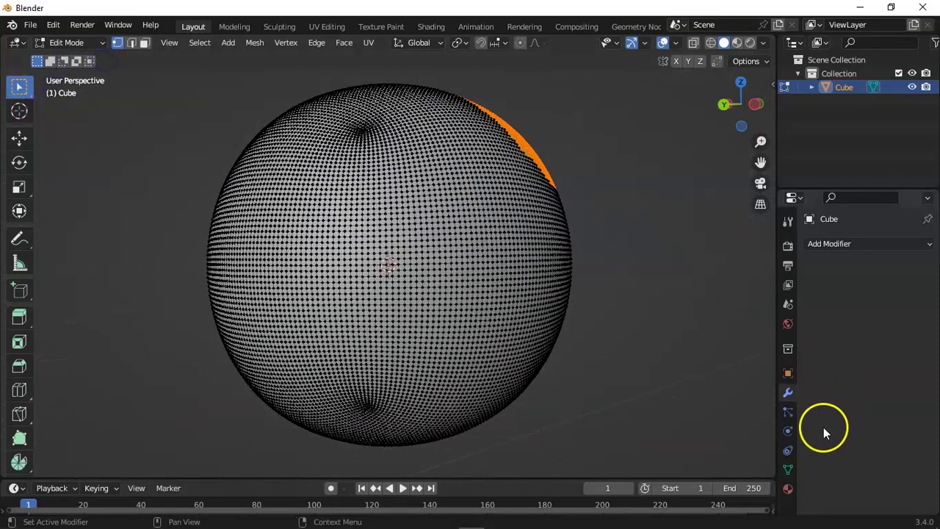
# Add a vertex group 'Effected Mesh', assign the selected vertices, and return to Object Mode
pyautogui.click(789, 470)
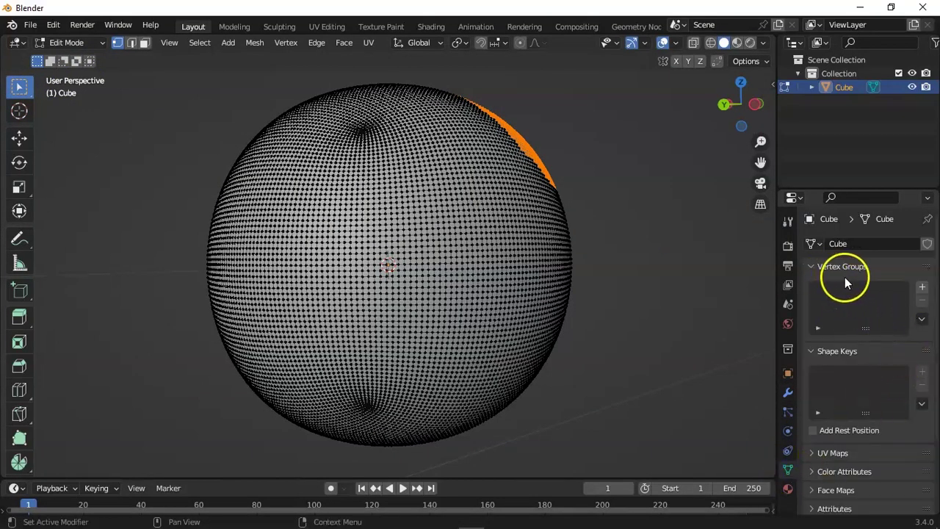
pyautogui.click(922, 289)
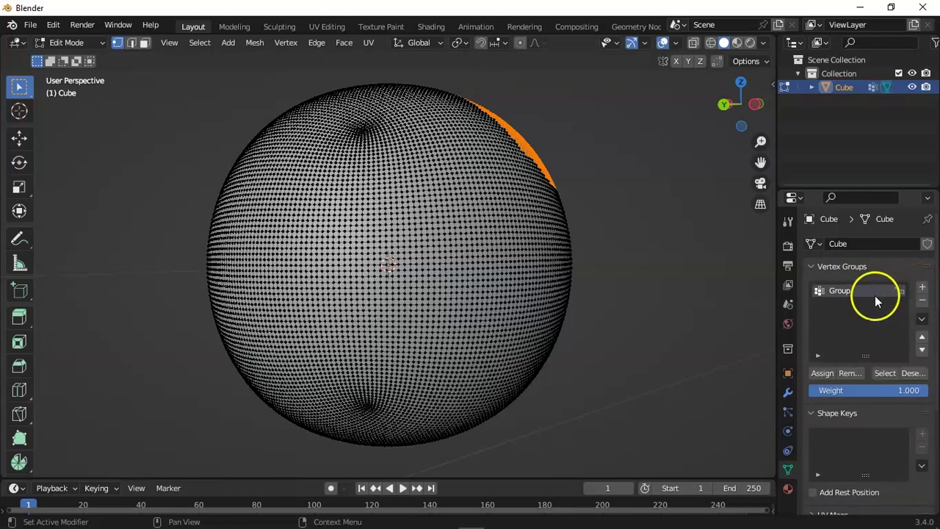
pyautogui.doubleClick(850, 290)
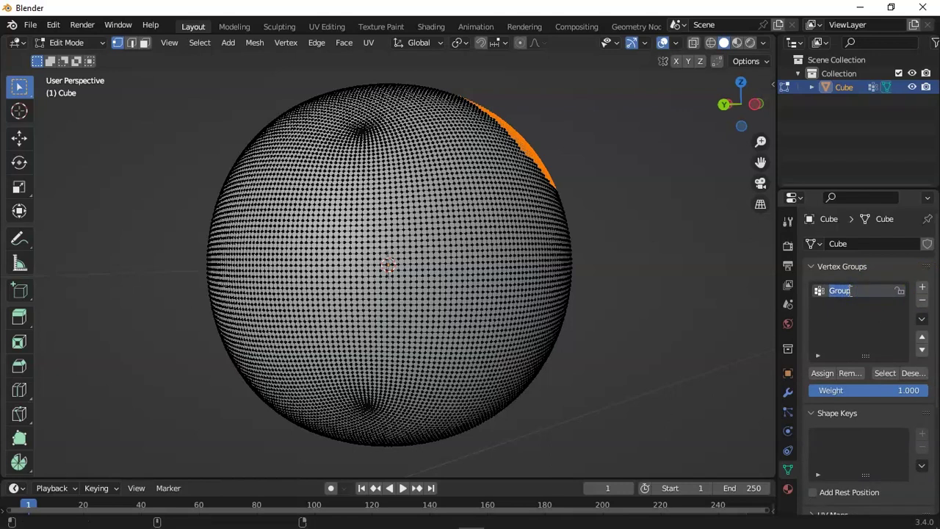
pyautogui.write('Effect')
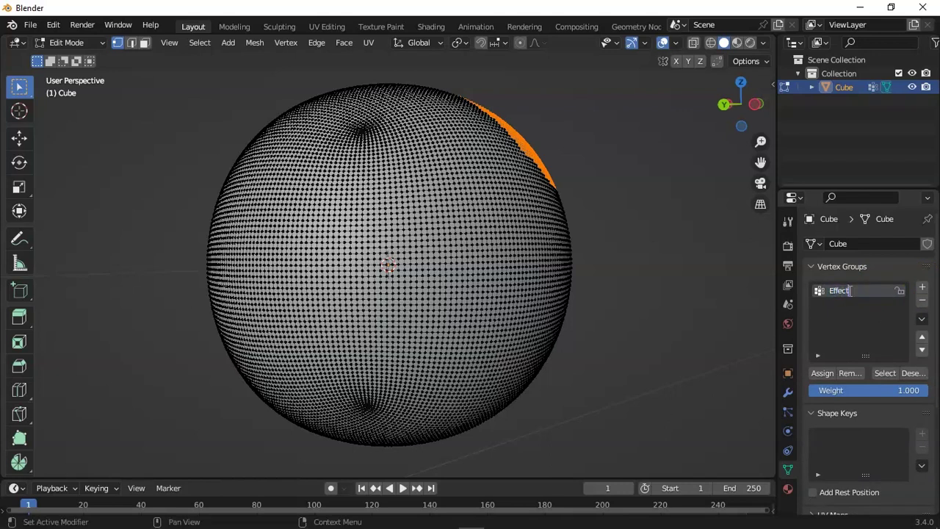
pyautogui.write('ed n')
pyautogui.press('BackSpace')
pyautogui.press('BackSpace')
pyautogui.write('Mesh')
pyautogui.click(823, 374)
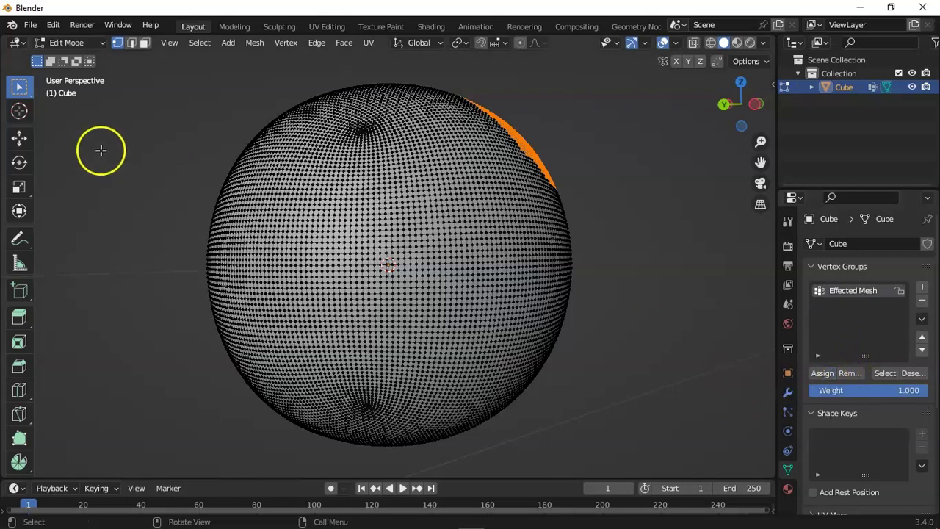
pyautogui.click(86, 43)
pyautogui.click(76, 59)
# Select the sphere and add a Mask modifier, leaving it in Vertex Group mode
pyautogui.moveTo(738, 103); pyautogui.dragTo(621, 134)
pyautogui.click(457, 173)
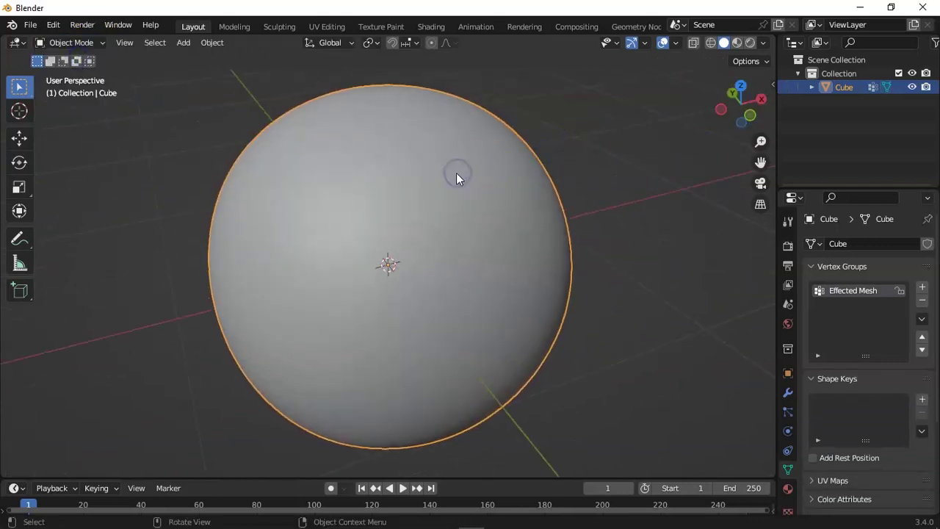
pyautogui.click(788, 392)
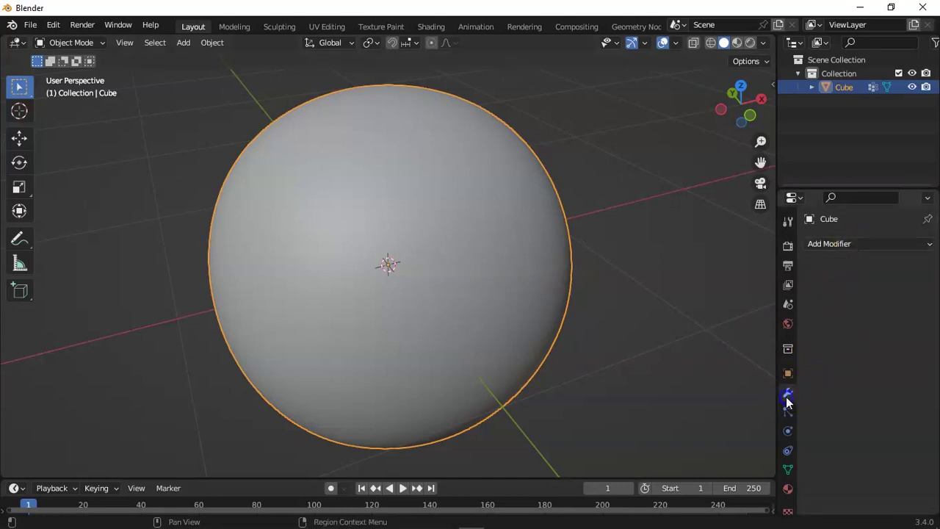
pyautogui.click(848, 244)
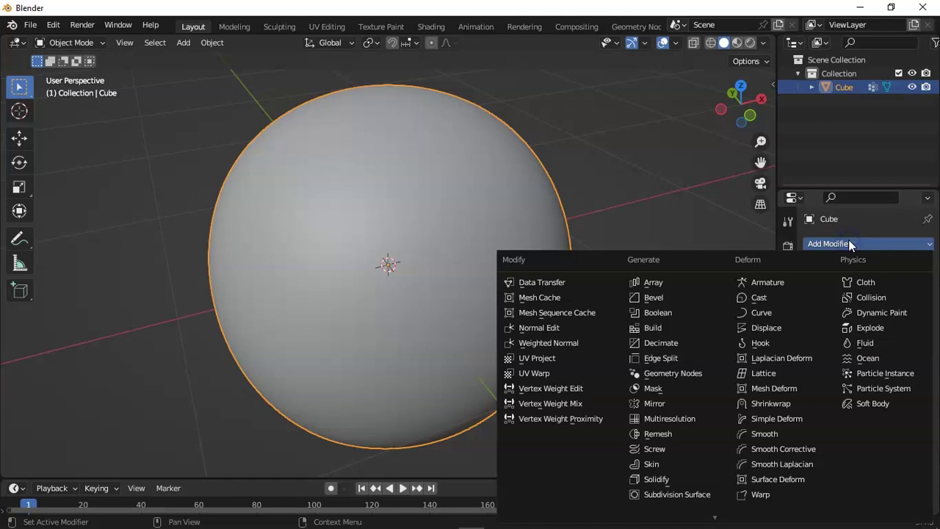
pyautogui.click(667, 389)
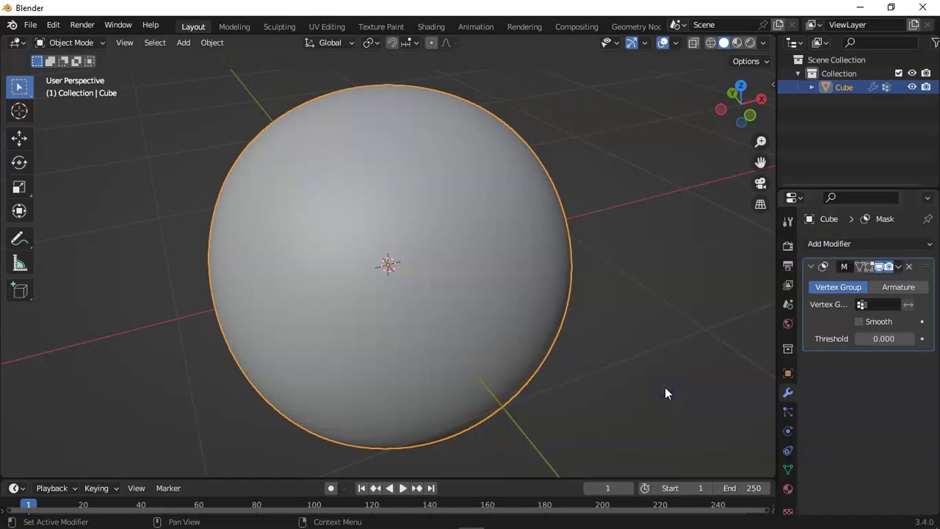
pyautogui.click(665, 395)
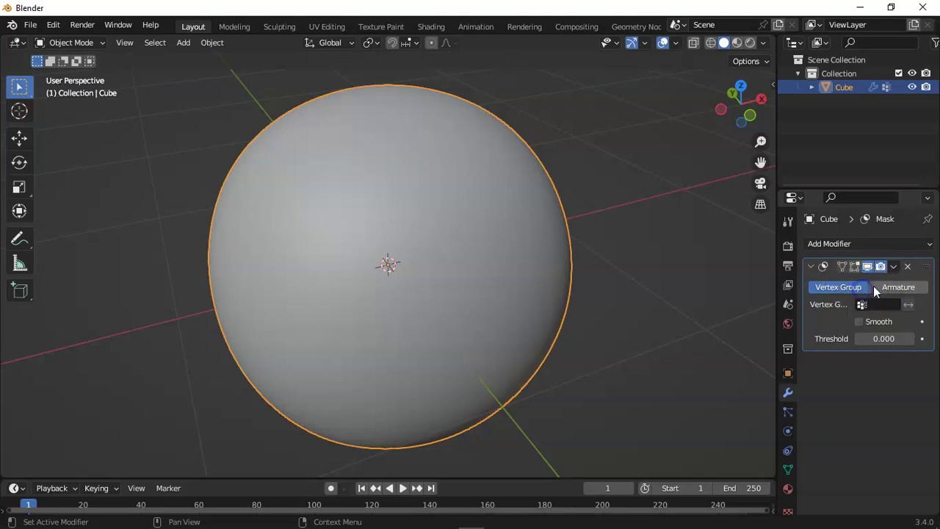
pyautogui.click(892, 288)
pyautogui.click(846, 291)
pyautogui.click(899, 287)
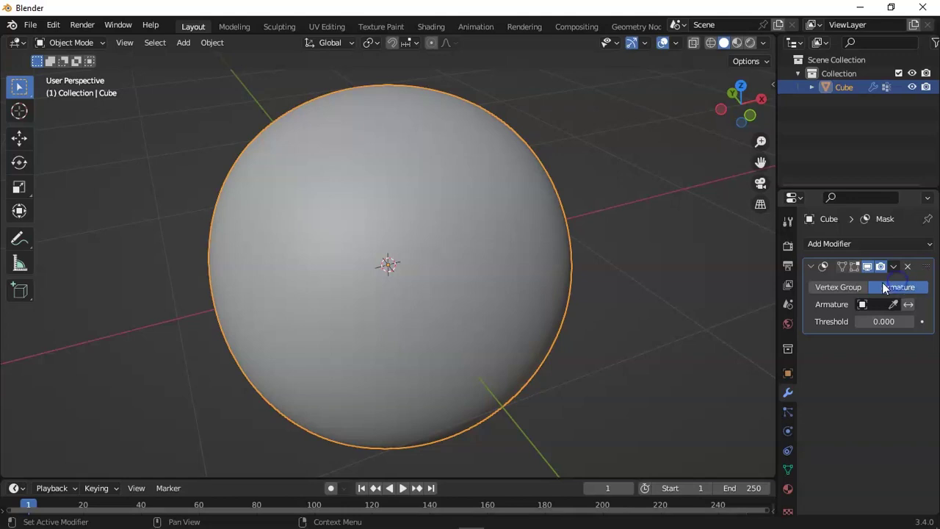
pyautogui.click(848, 287)
pyautogui.click(842, 290)
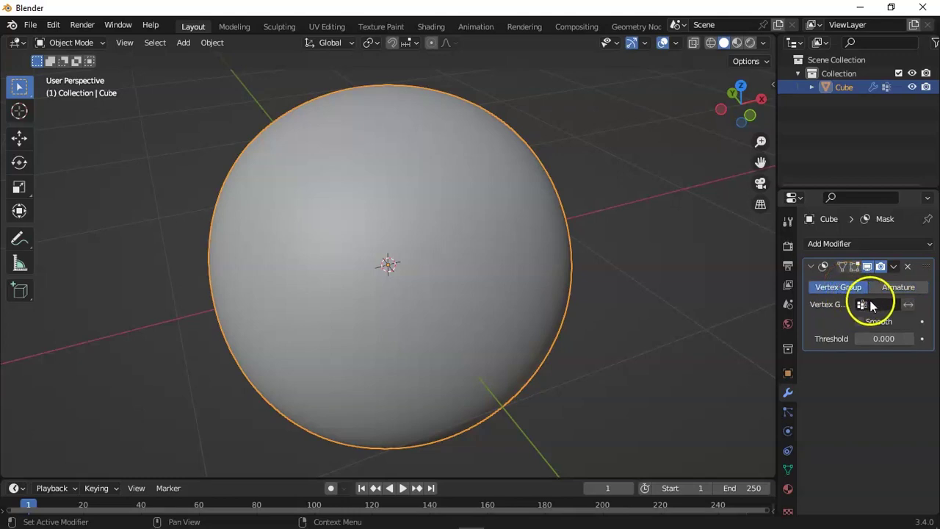
# Set the mask's vertex group to Effected Mesh and invert it to cut the hole
pyautogui.click(856, 336)
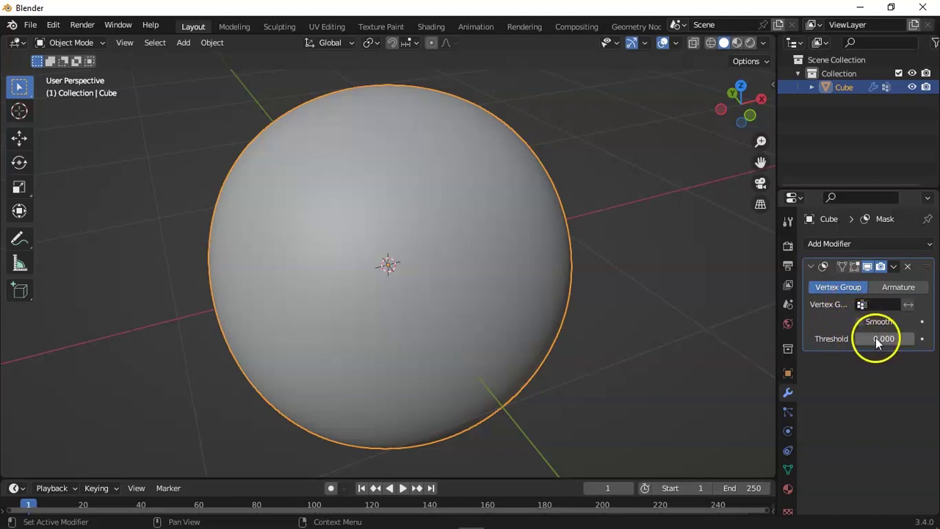
pyautogui.click(875, 304)
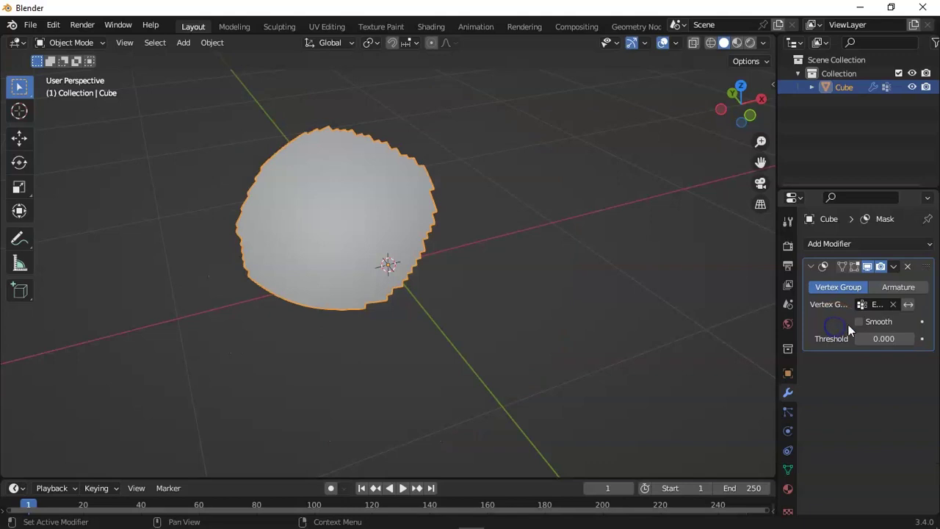
pyautogui.moveTo(730, 93); pyautogui.dragTo(887, 330)
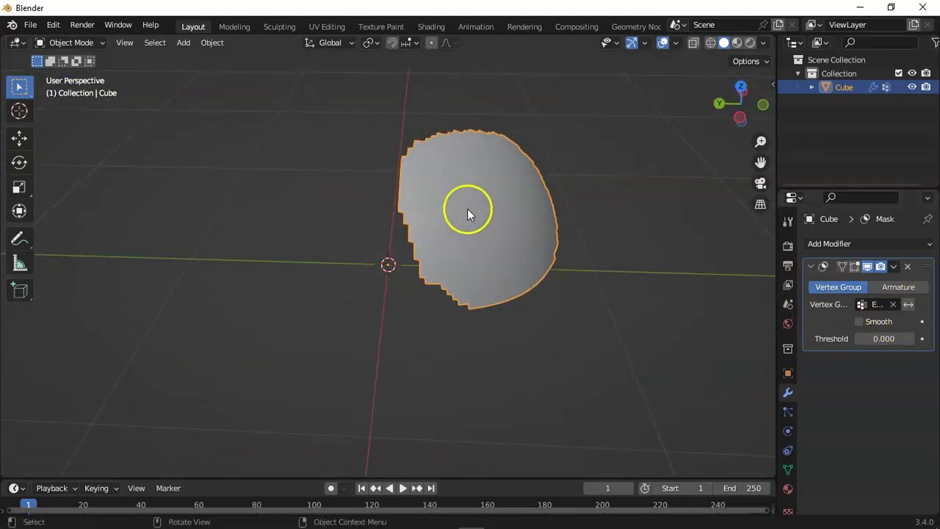
pyautogui.click(909, 304)
pyautogui.moveTo(750, 130); pyautogui.dragTo(572, 83)
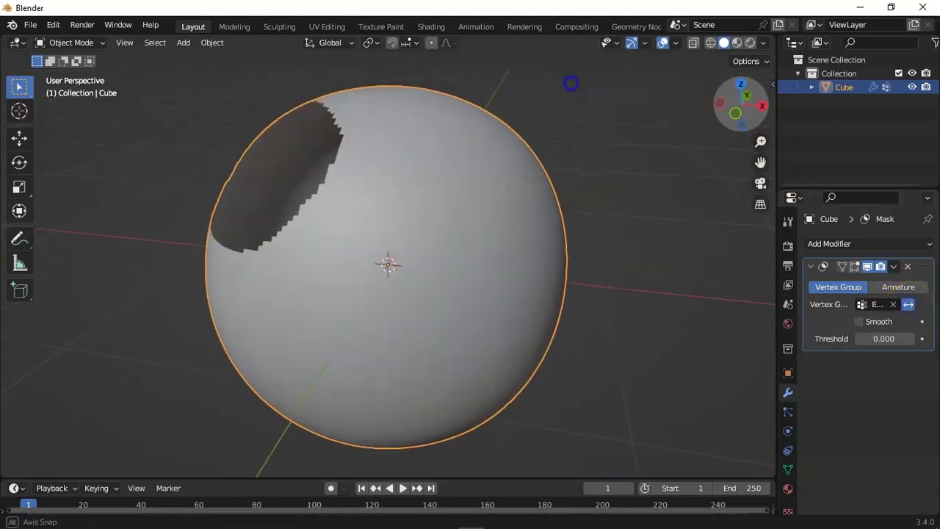
pyautogui.moveTo(760, 100); pyautogui.dragTo(771, 132)
pyautogui.moveTo(722, 103); pyautogui.dragTo(764, 125)
pyautogui.scroll(5, 416, 149)
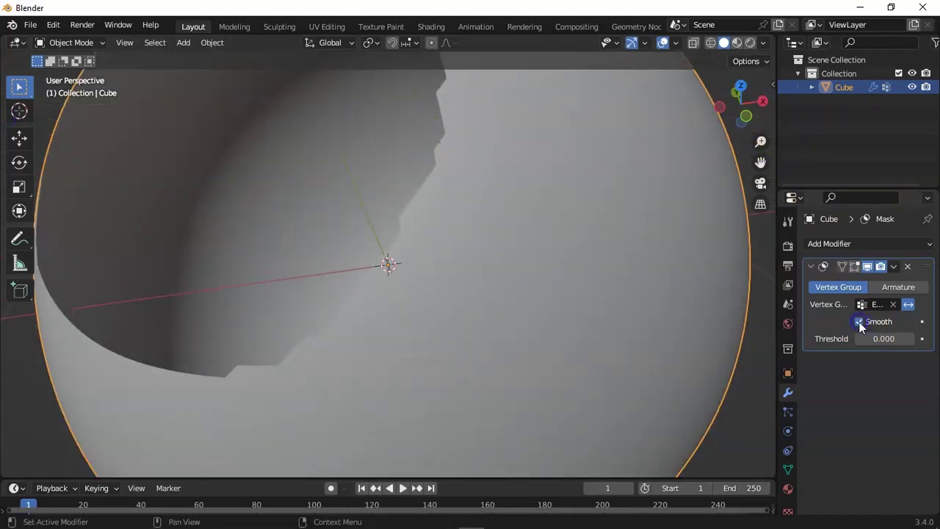
# Toggle the mask's Smooth option and adjust its threshold value
pyautogui.click(860, 322)
pyautogui.moveTo(876, 337); pyautogui.dragTo(489, 311)
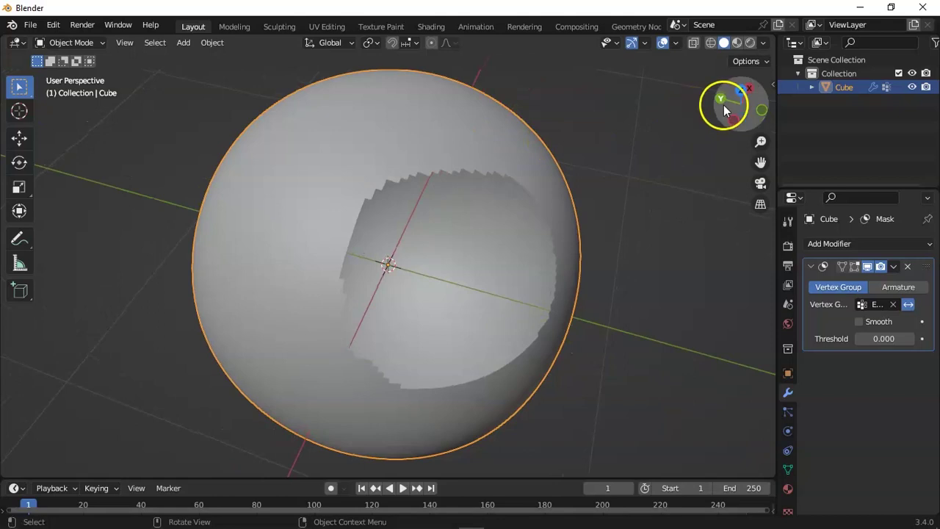
pyautogui.moveTo(723, 105); pyautogui.dragTo(735, 117)
pyautogui.click(77, 44)
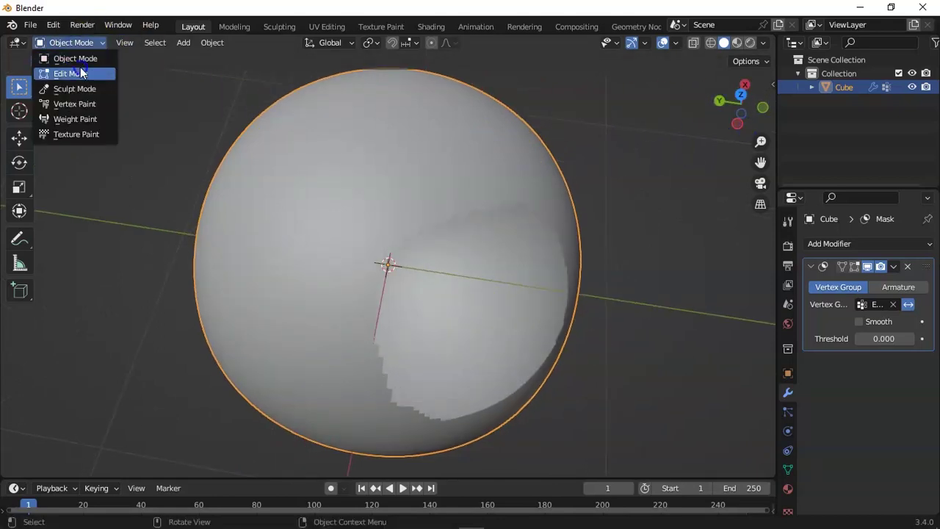
# Clear the vertex selection, switch to Weight Paint mode and add a new vertex group
pyautogui.click(82, 73)
pyautogui.click(388, 174)
pyautogui.click(92, 44)
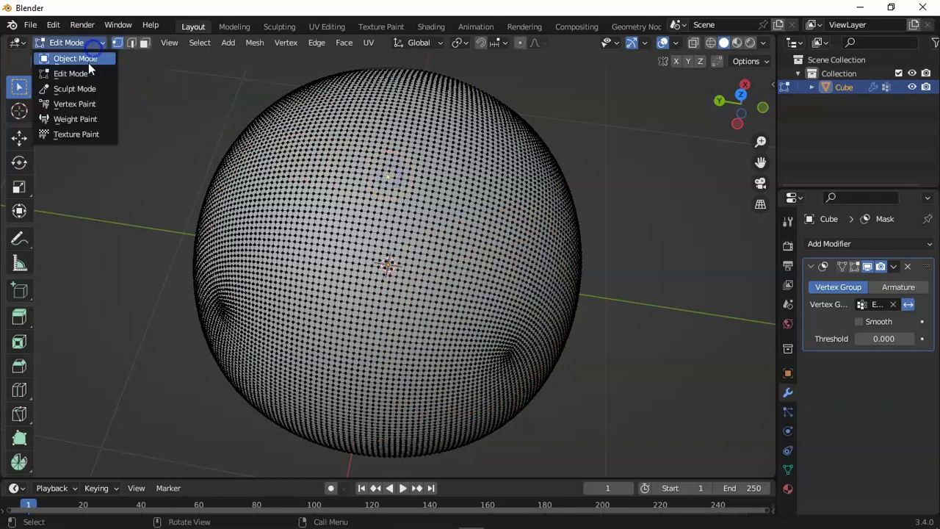
pyautogui.click(75, 119)
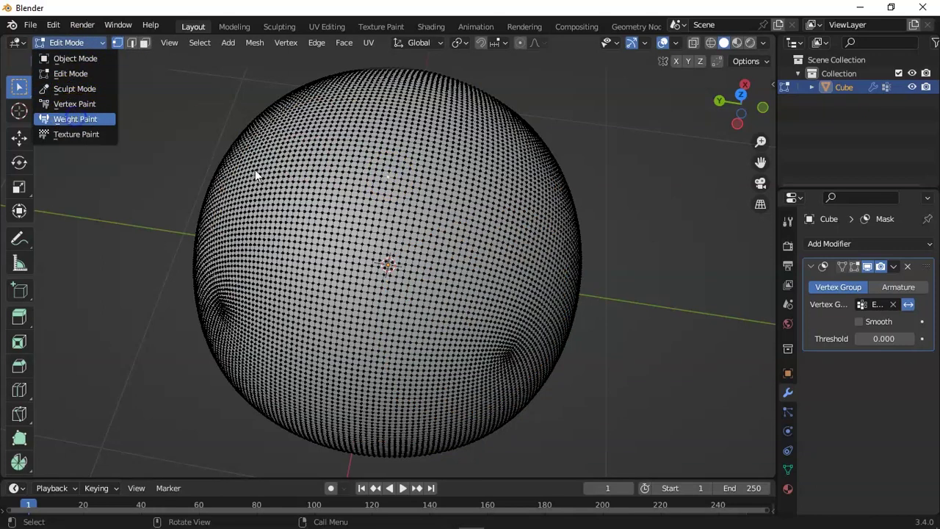
pyautogui.click(788, 468)
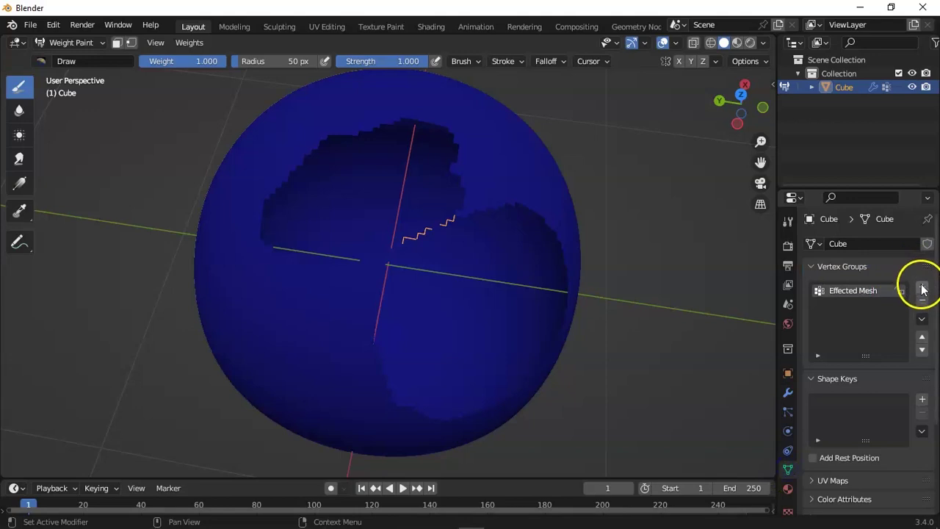
pyautogui.click(922, 286)
# Paint a high-weight blob, then paint a broad area at weight 0.302 with radius 136 px
pyautogui.moveTo(266, 259)
pyautogui.mouseDown()
pyautogui.moveTo(283, 309)
pyautogui.moveTo(246, 300)
pyautogui.moveTo(250, 288)
pyautogui.mouseUp()
pyautogui.moveTo(724, 116); pyautogui.dragTo(737, 108)
pyautogui.moveTo(441, 220)
pyautogui.mouseDown()
pyautogui.moveTo(413, 211)
pyautogui.moveTo(366, 232)
pyautogui.moveTo(399, 219)
pyautogui.moveTo(366, 212)
pyautogui.moveTo(335, 278)
pyautogui.mouseUp()
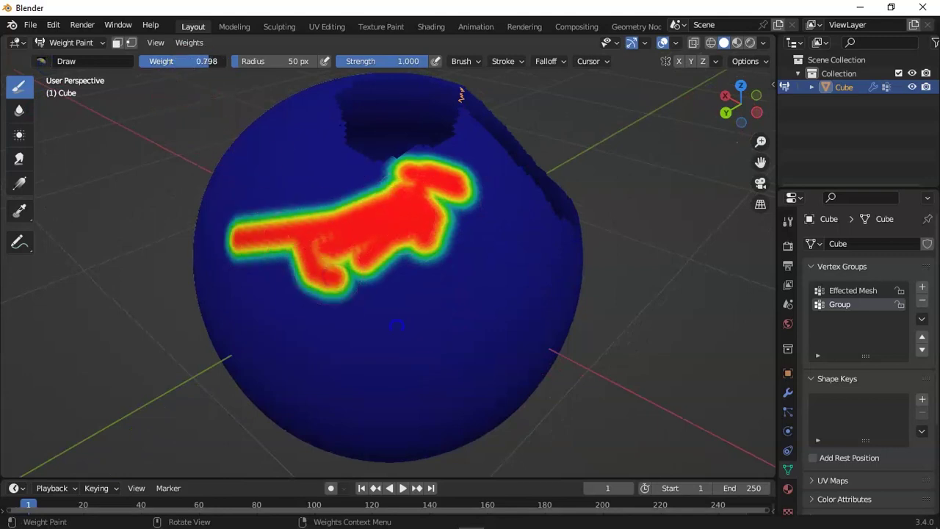
pyautogui.moveTo(168, 61); pyautogui.dragTo(165, 61)
pyautogui.moveTo(235, 61); pyautogui.dragTo(260, 70)
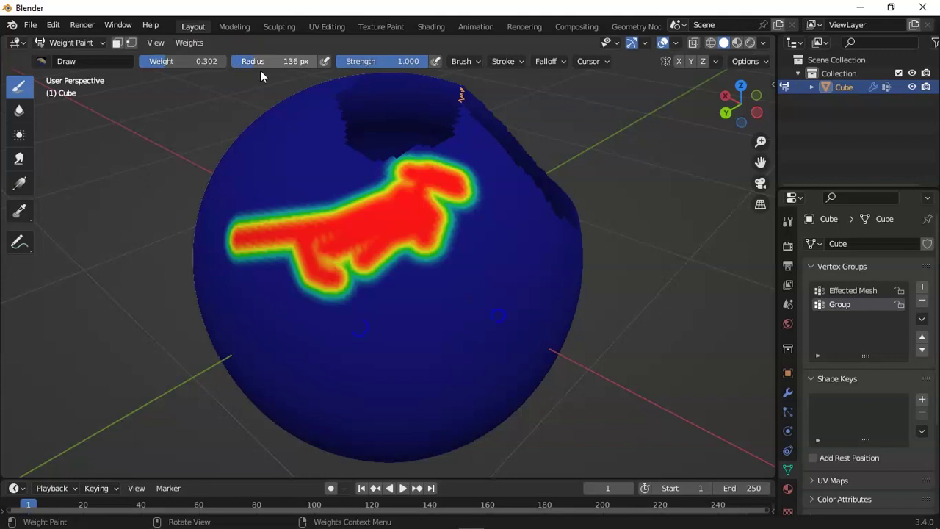
pyautogui.moveTo(451, 232)
pyautogui.mouseDown()
pyautogui.moveTo(441, 260)
pyautogui.moveTo(323, 357)
pyautogui.moveTo(399, 252)
pyautogui.moveTo(283, 256)
pyautogui.moveTo(248, 232)
pyautogui.moveTo(329, 205)
pyautogui.moveTo(424, 218)
pyautogui.moveTo(472, 262)
pyautogui.moveTo(479, 313)
pyautogui.moveTo(271, 386)
pyautogui.moveTo(267, 243)
pyautogui.moveTo(238, 236)
pyautogui.moveTo(391, 378)
pyautogui.moveTo(395, 414)
pyautogui.moveTo(273, 384)
pyautogui.mouseUp()
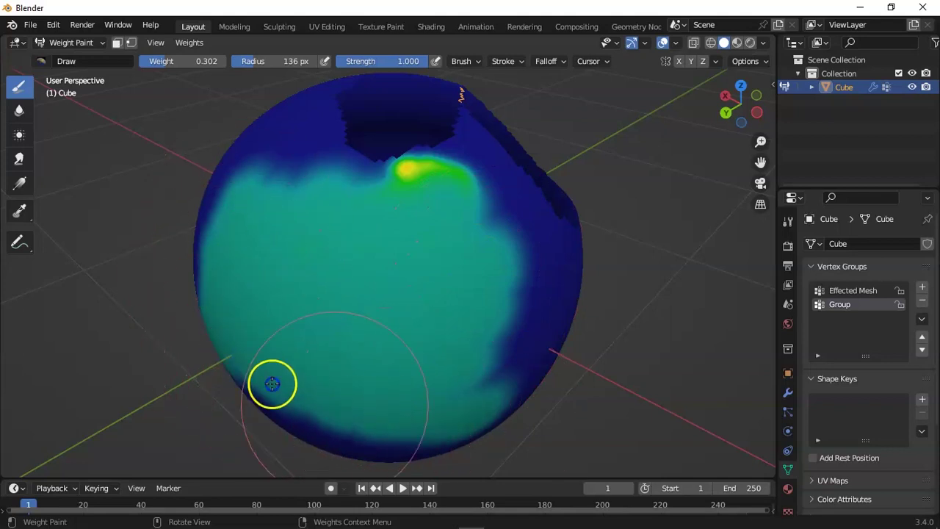
pyautogui.moveTo(756, 111); pyautogui.dragTo(735, 104)
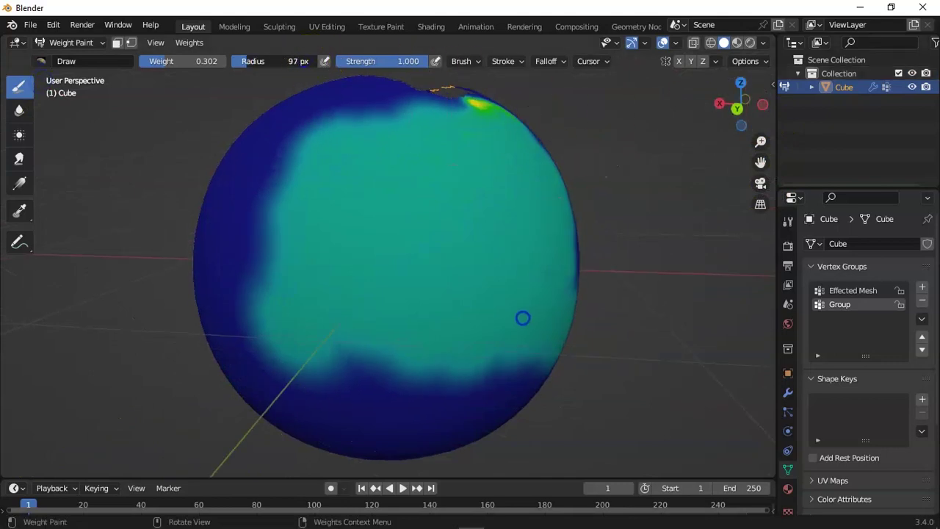
# Paint the upper centre at rising weights 0.364, 0.643, 0.783 and finally 1.000
pyautogui.hotkey('ctrl', 'f')
pyautogui.click(413, 318)
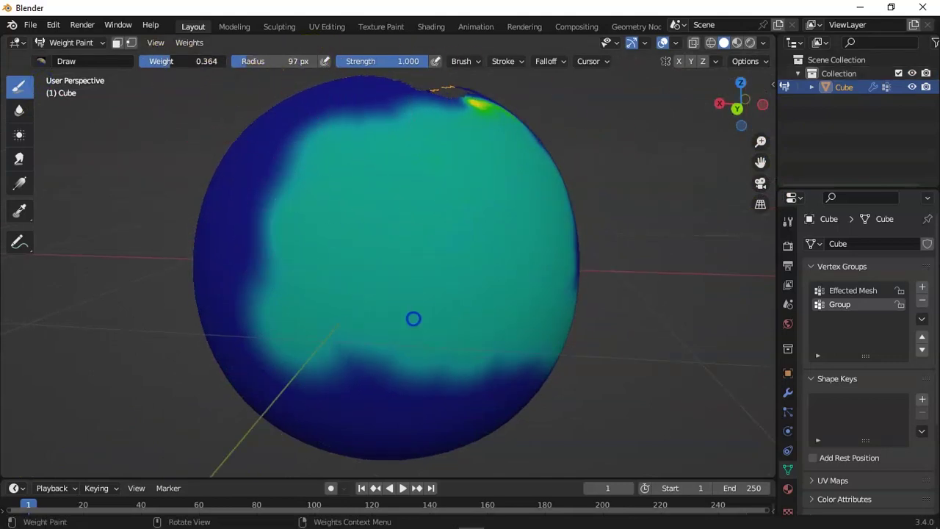
pyautogui.hotkey('ctrl', 'f')
pyautogui.click(419, 238)
pyautogui.moveTo(419, 237)
pyautogui.mouseDown()
pyautogui.moveTo(341, 245)
pyautogui.moveTo(407, 181)
pyautogui.moveTo(324, 193)
pyautogui.moveTo(318, 226)
pyautogui.moveTo(341, 206)
pyautogui.moveTo(389, 204)
pyautogui.moveTo(415, 271)
pyautogui.moveTo(484, 315)
pyautogui.moveTo(508, 266)
pyautogui.moveTo(492, 199)
pyautogui.moveTo(415, 191)
pyautogui.moveTo(392, 177)
pyautogui.moveTo(419, 147)
pyautogui.moveTo(487, 152)
pyautogui.moveTo(522, 214)
pyautogui.moveTo(551, 218)
pyautogui.moveTo(455, 267)
pyautogui.mouseUp()
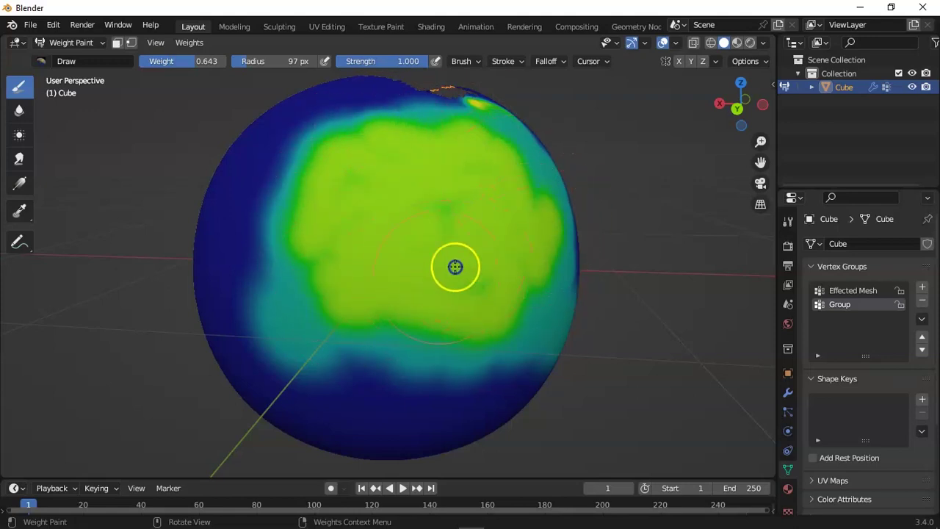
pyautogui.moveTo(195, 65); pyautogui.dragTo(208, 64)
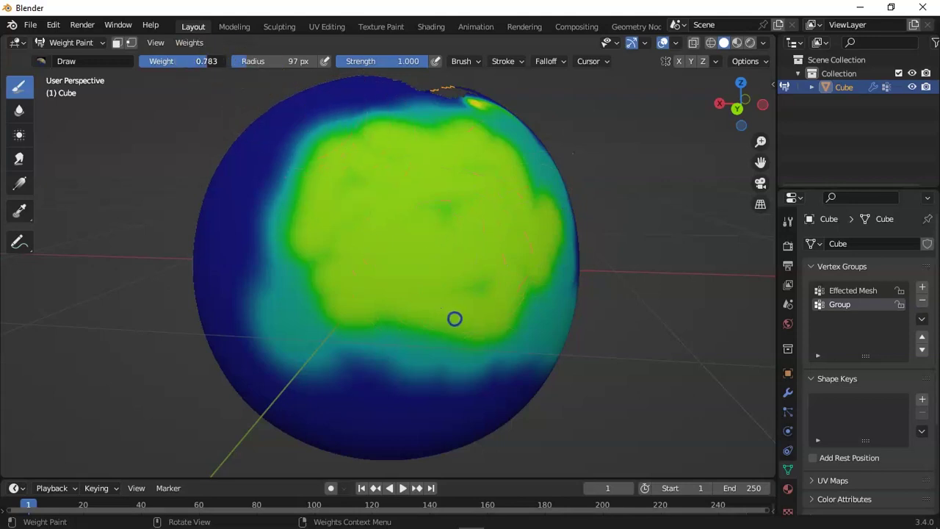
pyautogui.moveTo(446, 176)
pyautogui.mouseDown()
pyautogui.moveTo(397, 206)
pyautogui.moveTo(461, 200)
pyautogui.moveTo(393, 181)
pyautogui.moveTo(461, 150)
pyautogui.moveTo(545, 220)
pyautogui.moveTo(488, 192)
pyautogui.moveTo(488, 250)
pyautogui.moveTo(401, 263)
pyautogui.moveTo(381, 242)
pyautogui.moveTo(411, 214)
pyautogui.moveTo(406, 156)
pyautogui.mouseUp()
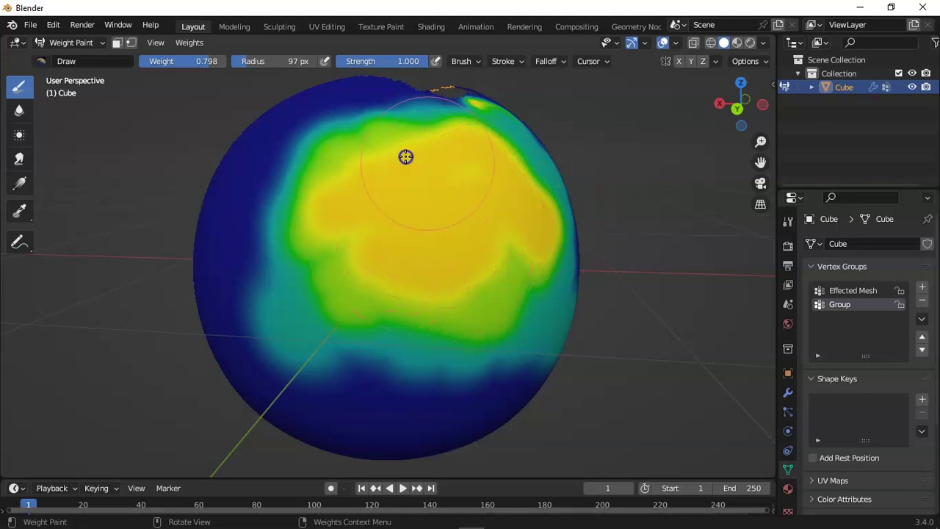
pyautogui.click(245, 65)
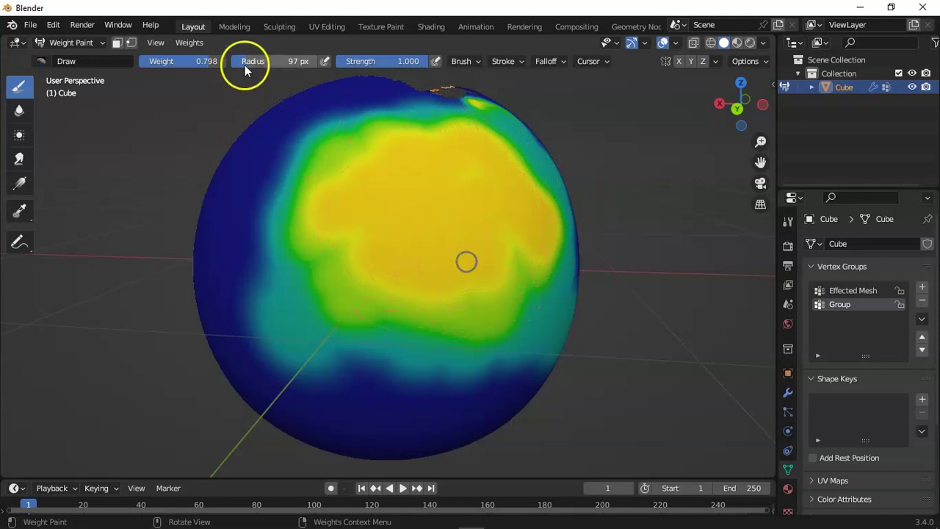
pyautogui.moveTo(198, 61); pyautogui.dragTo(242, 62)
pyautogui.moveTo(418, 179); pyautogui.dragTo(449, 235)
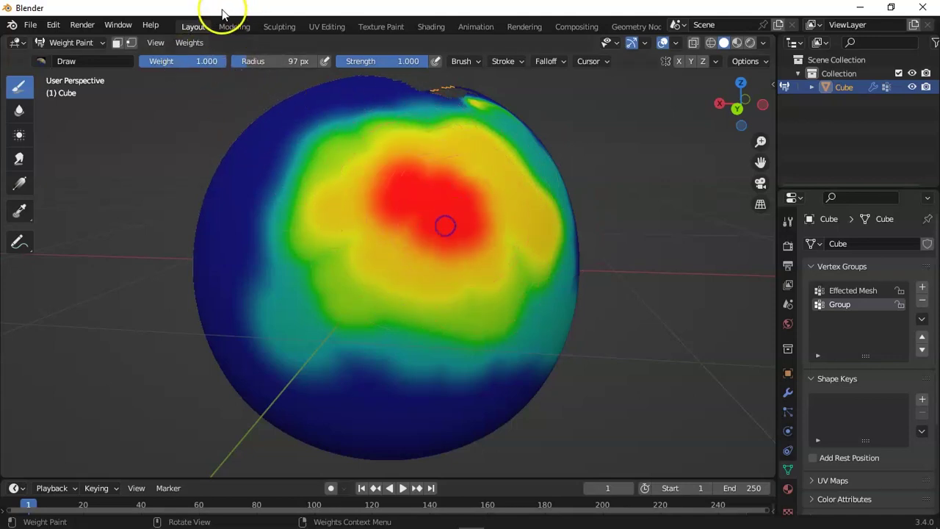
# Rename the painted vertex group to 'Weight' and return to Object Mode
pyautogui.doubleClick(865, 304)
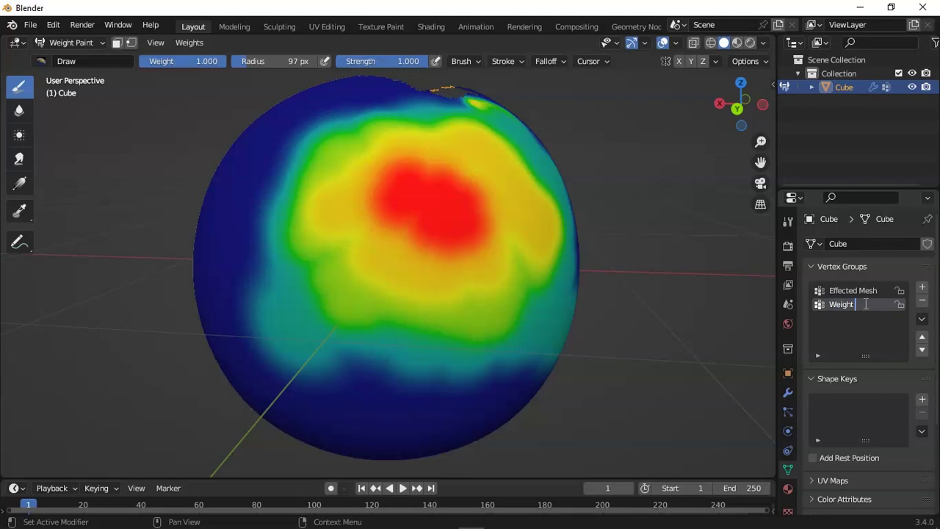
pyautogui.write('Weight \\')
pyautogui.press('Return')
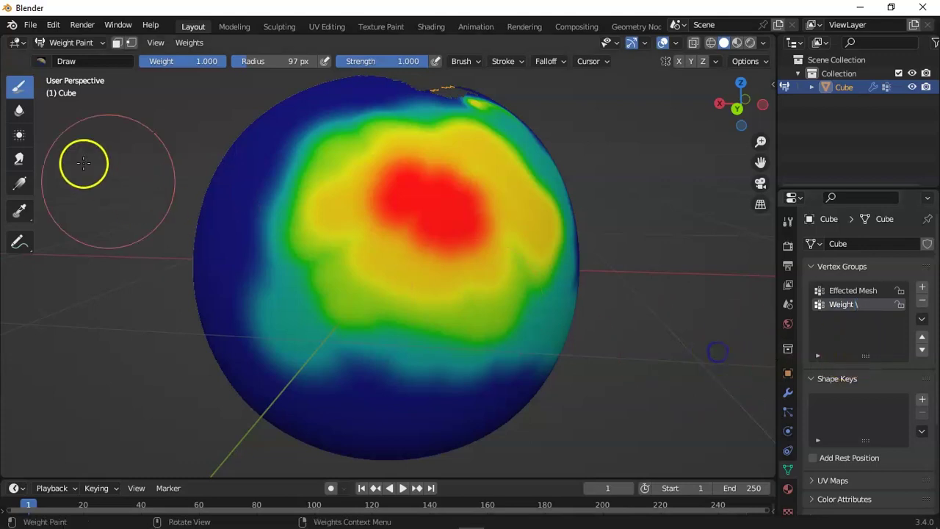
pyautogui.click(73, 43)
pyautogui.click(76, 56)
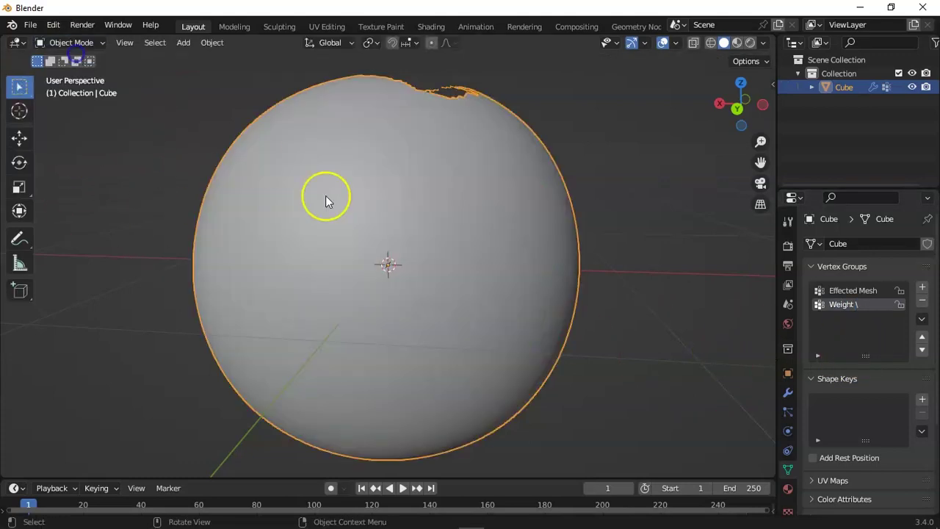
# Switch the Mask modifier's vertex group from Effected Mesh to Weight
pyautogui.moveTo(458, 292); pyautogui.dragTo(417, 219, button='middle')
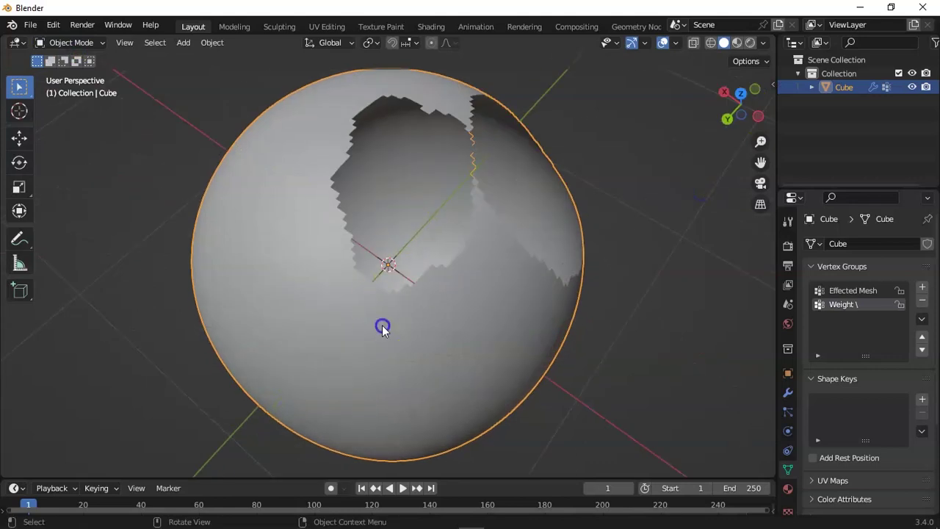
pyautogui.click(788, 395)
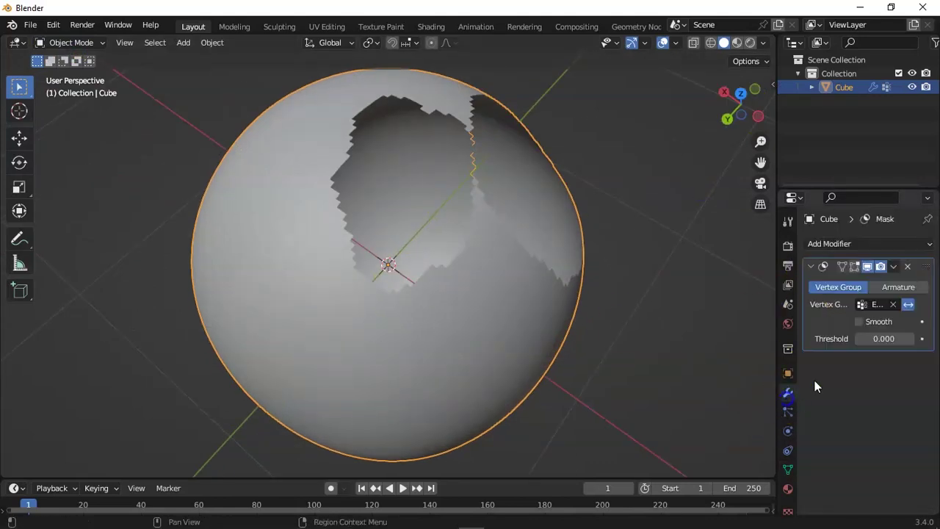
pyautogui.click(895, 304)
pyautogui.click(867, 305)
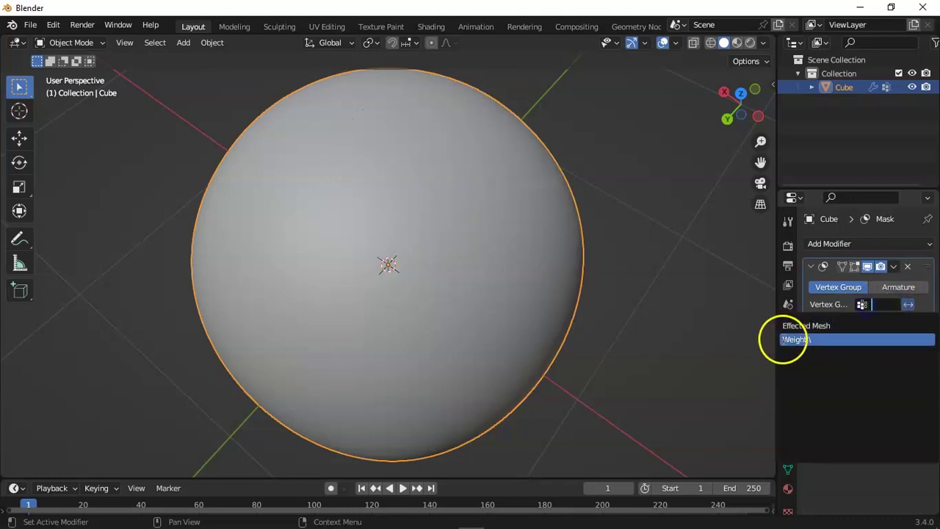
pyautogui.click(781, 338)
# Test the mask threshold up to 1.000, then set it back to 0.000
pyautogui.moveTo(764, 114); pyautogui.dragTo(852, 119)
pyautogui.moveTo(873, 338)
pyautogui.mouseDown()
pyautogui.moveTo(918, 337)
pyautogui.moveTo(887, 338)
pyautogui.mouseUp()
pyautogui.moveTo(421, 329); pyautogui.dragTo(402, 211)
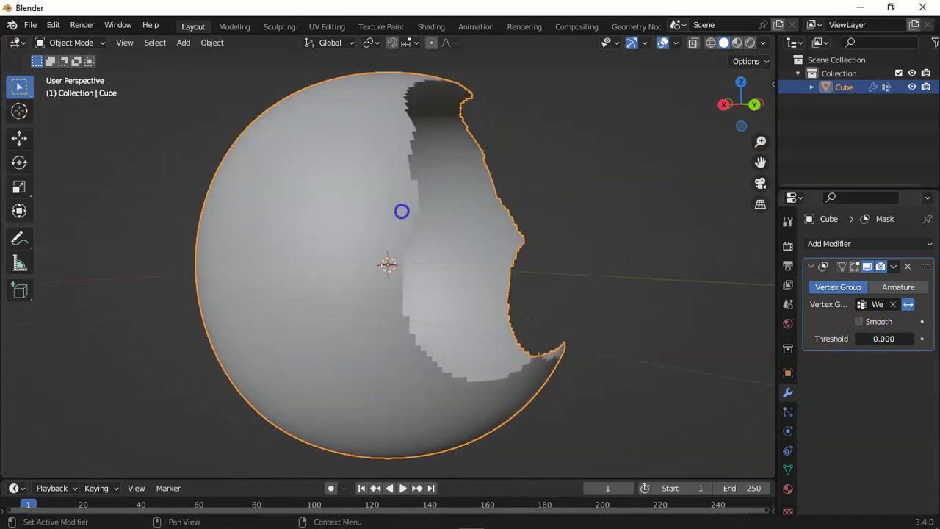
pyautogui.moveTo(861, 339); pyautogui.dragTo(471, 316)
pyautogui.moveTo(470, 316); pyautogui.dragTo(524, 243, button='middle')
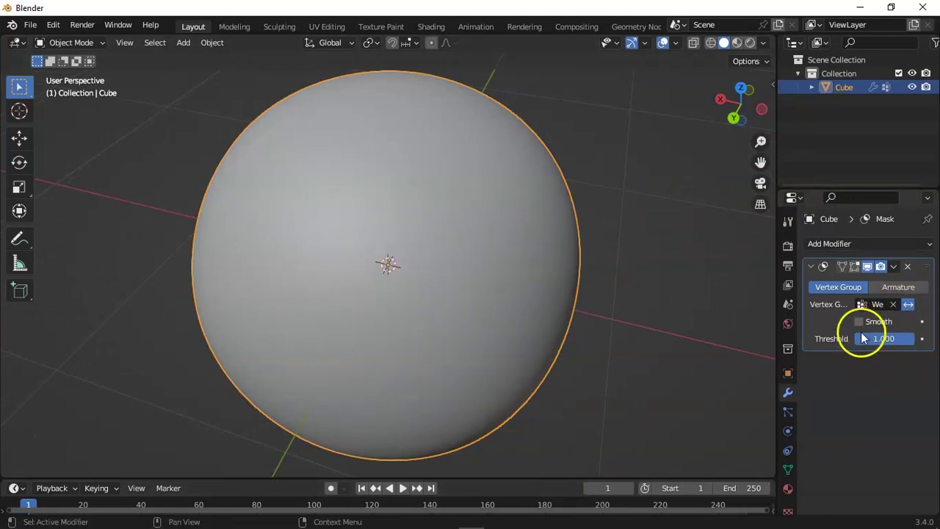
pyautogui.moveTo(419, 337); pyautogui.dragTo(582, 402)
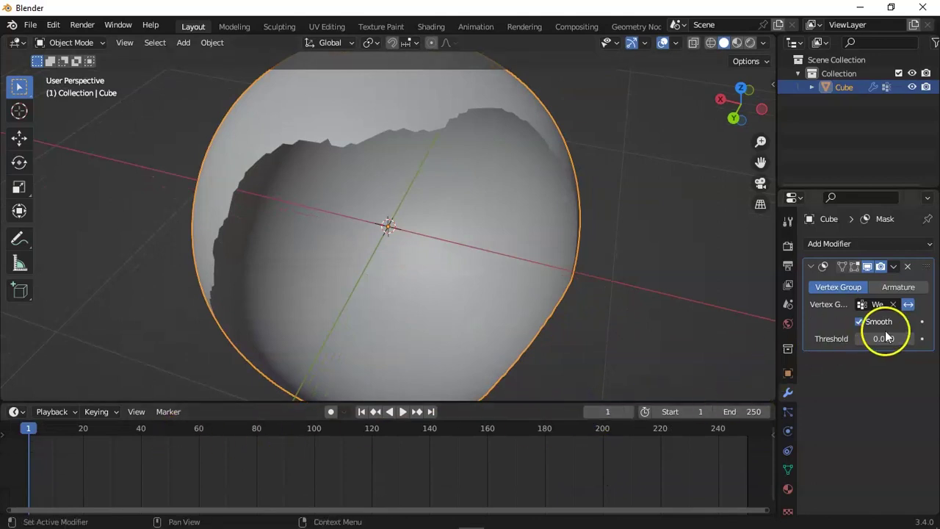
# Keyframe the mask threshold at 0 on frame 1 and 1.000 on frame 20
pyautogui.click(923, 338)
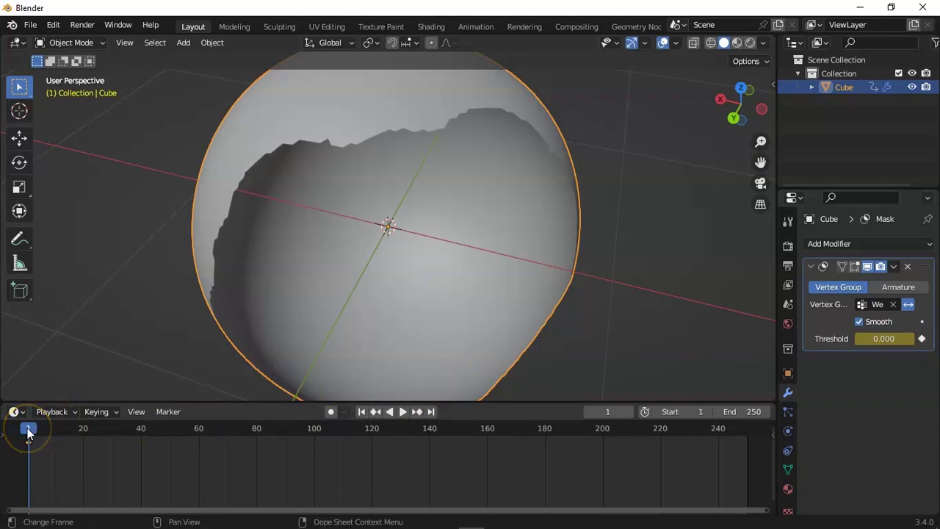
pyautogui.press('space')
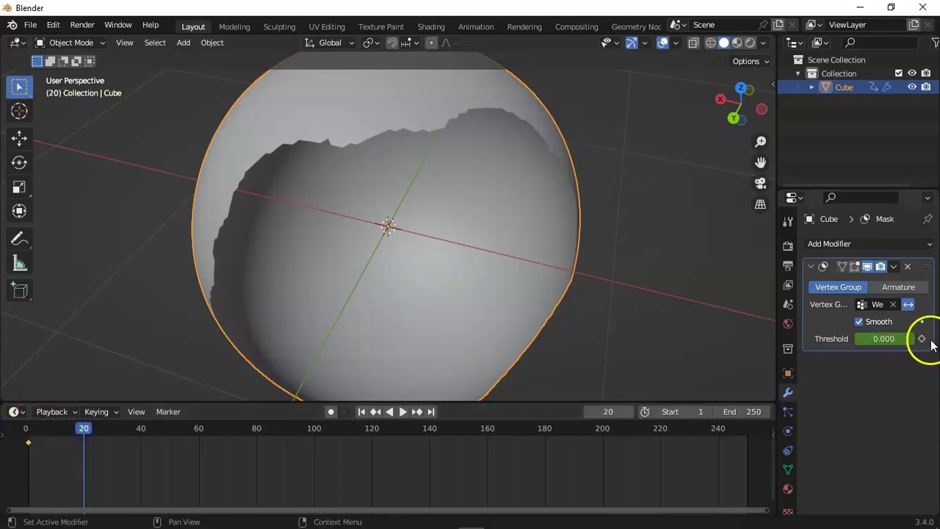
pyautogui.moveTo(882, 339); pyautogui.dragTo(508, 209)
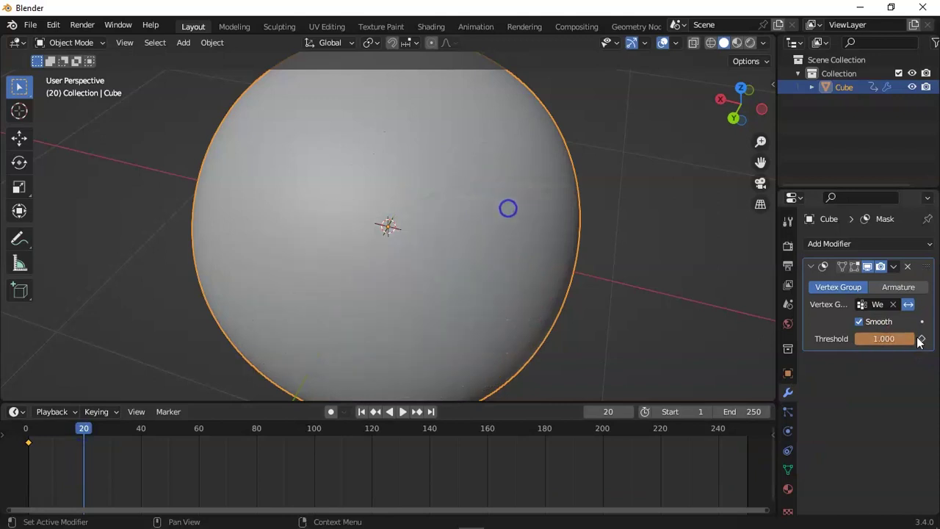
pyautogui.click(922, 338)
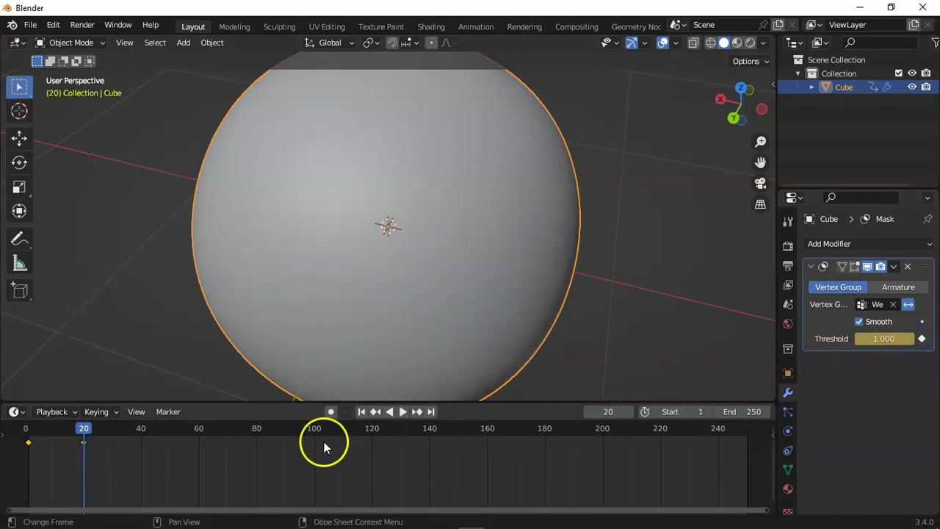
# Set the scene's end frame to 20
pyautogui.click(753, 411)
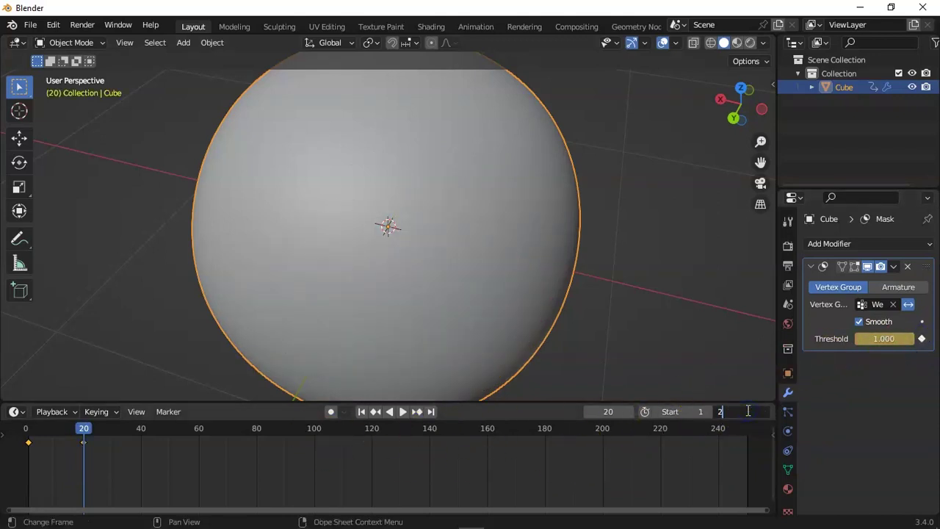
pyautogui.write('20')
pyautogui.press('Return')
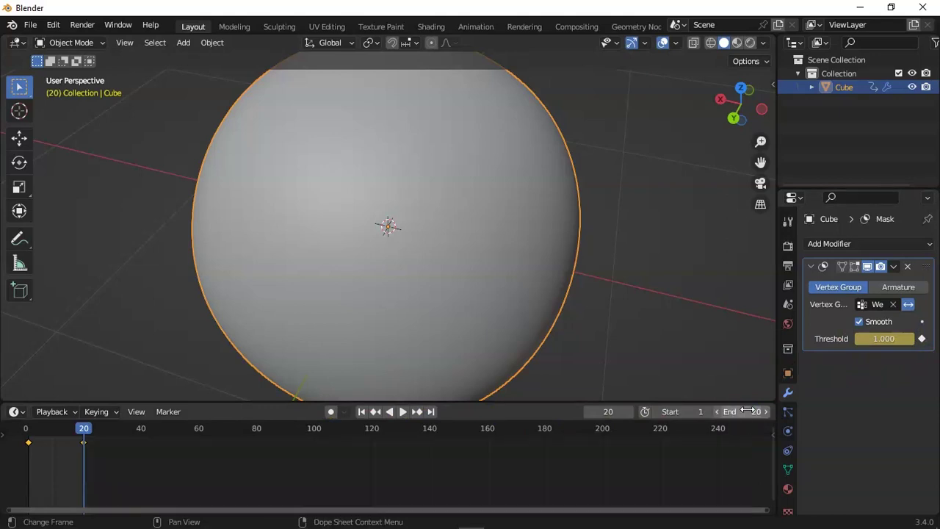
# Play the 20-frame threshold animation while orbiting, stopping at frame 5
pyautogui.press('space')
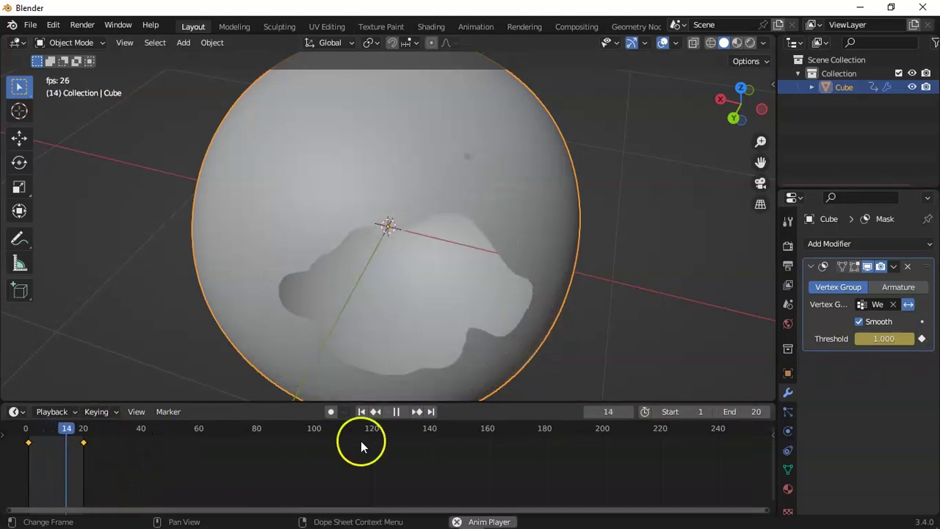
pyautogui.moveTo(742, 120); pyautogui.dragTo(568, 200)
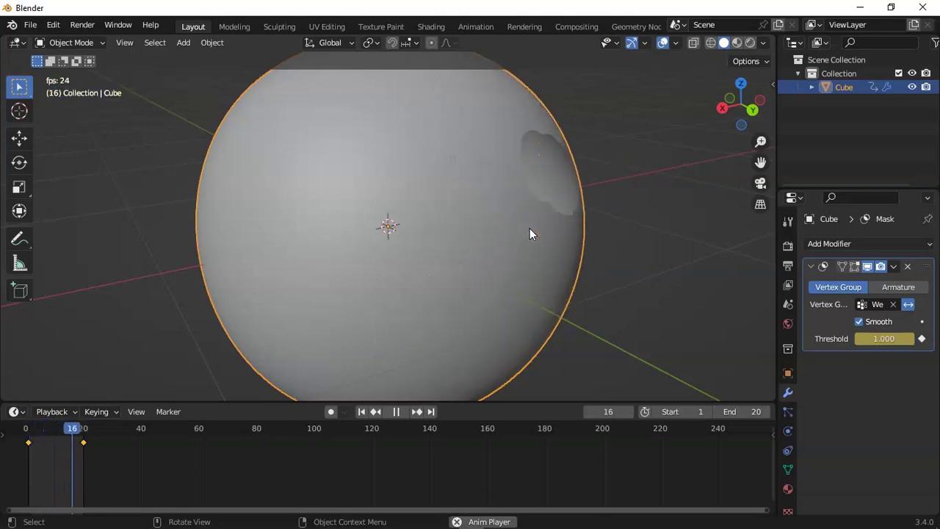
pyautogui.press('space')
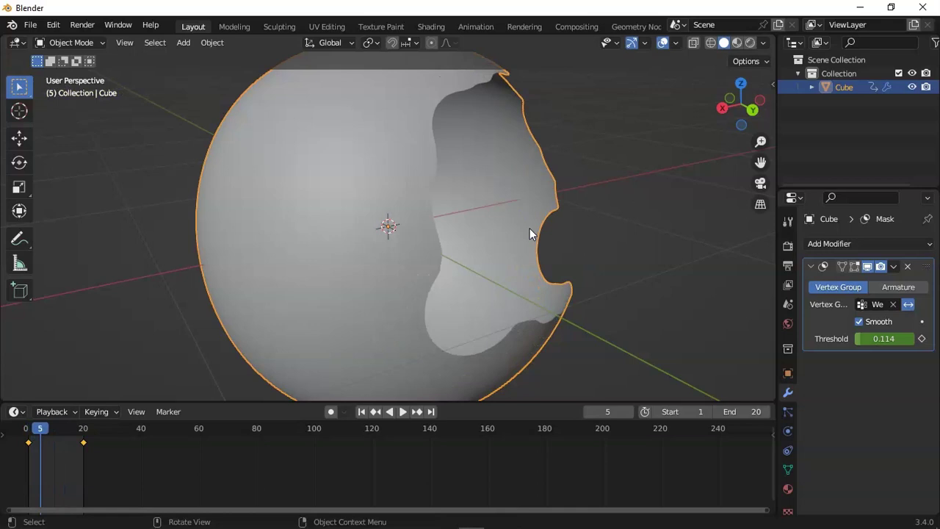